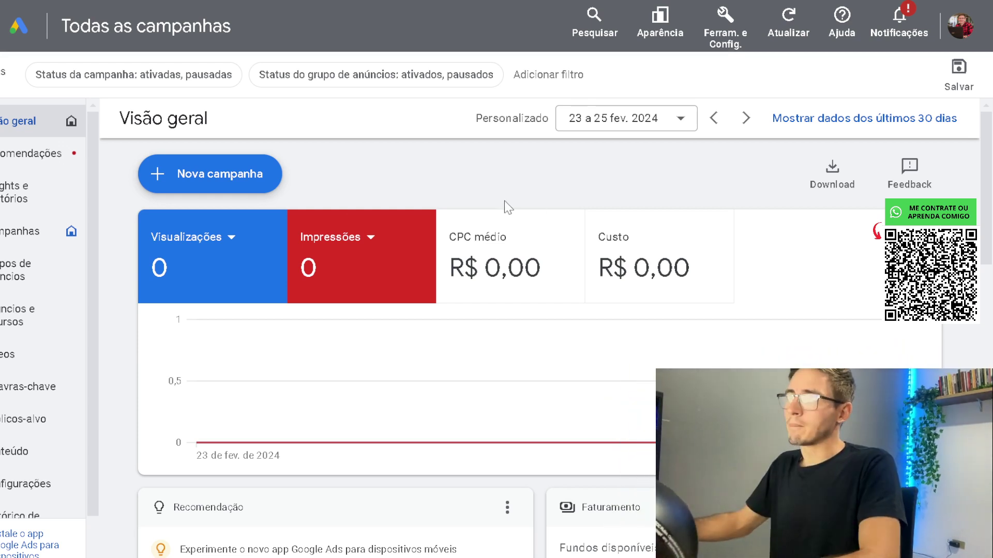
{"action": "left_click", "coordinate": [238, 173]}
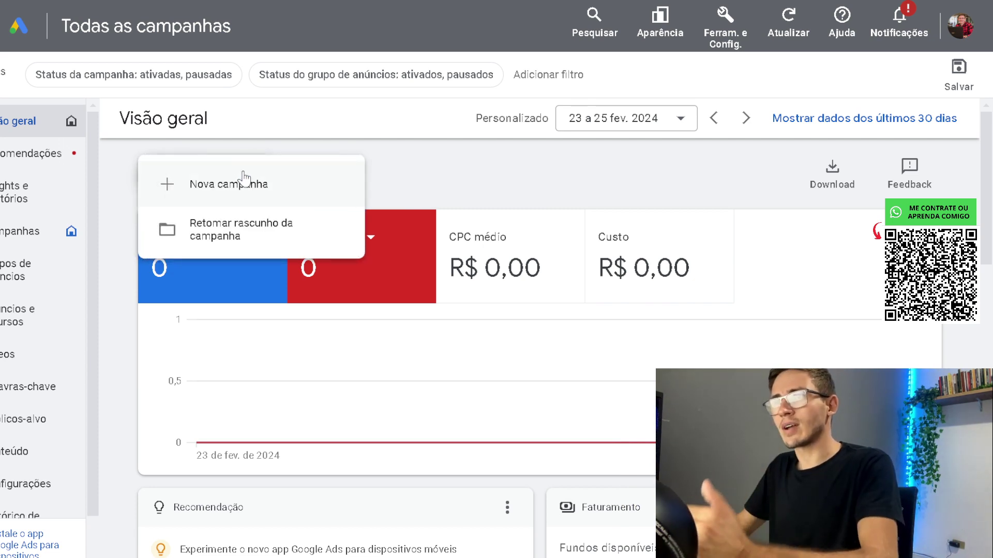
{"action": "left_click", "coordinate": [429, 191]}
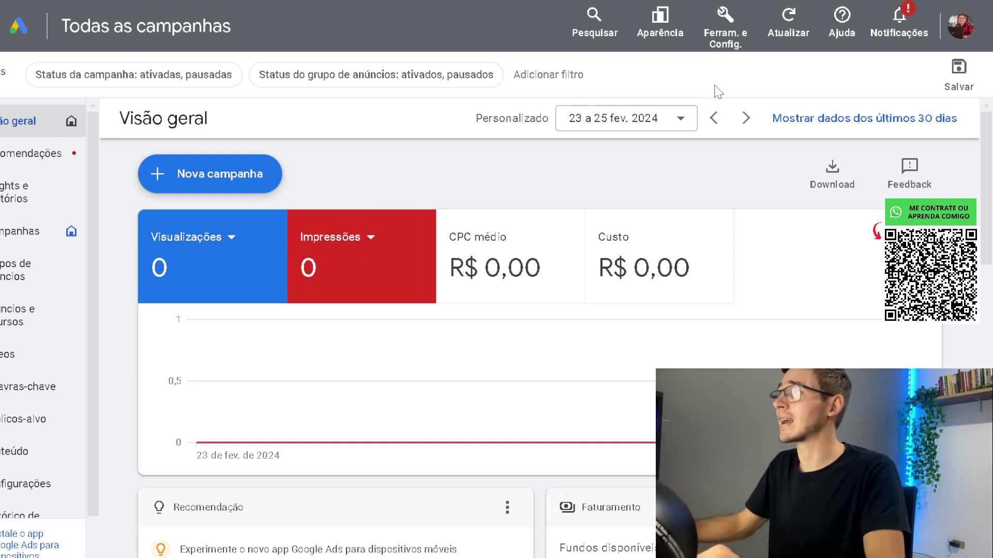
{"action": "left_click", "coordinate": [667, 46]}
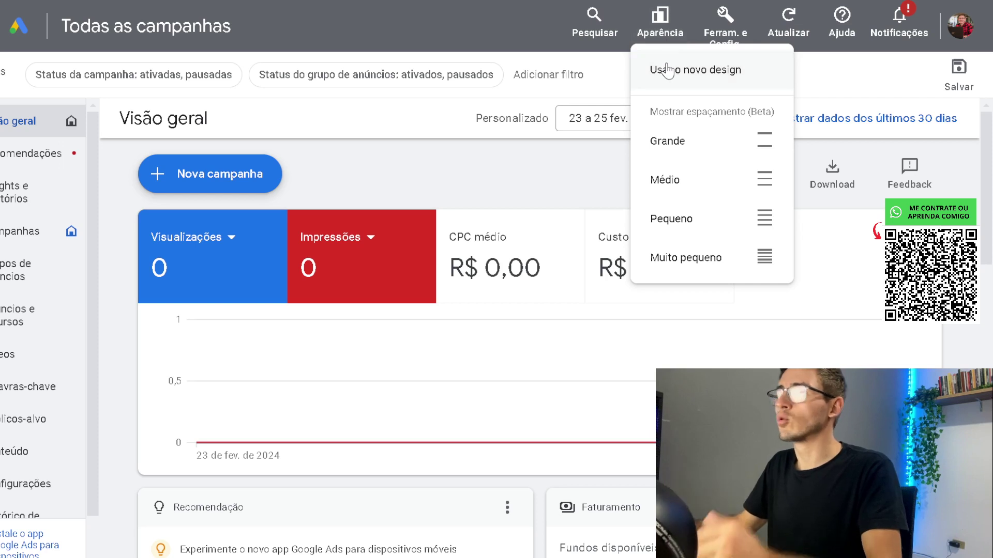
{"action": "left_click", "coordinate": [501, 174]}
Start a new campaign with Leads as its objective.
{"action": "left_click", "coordinate": [246, 193]}
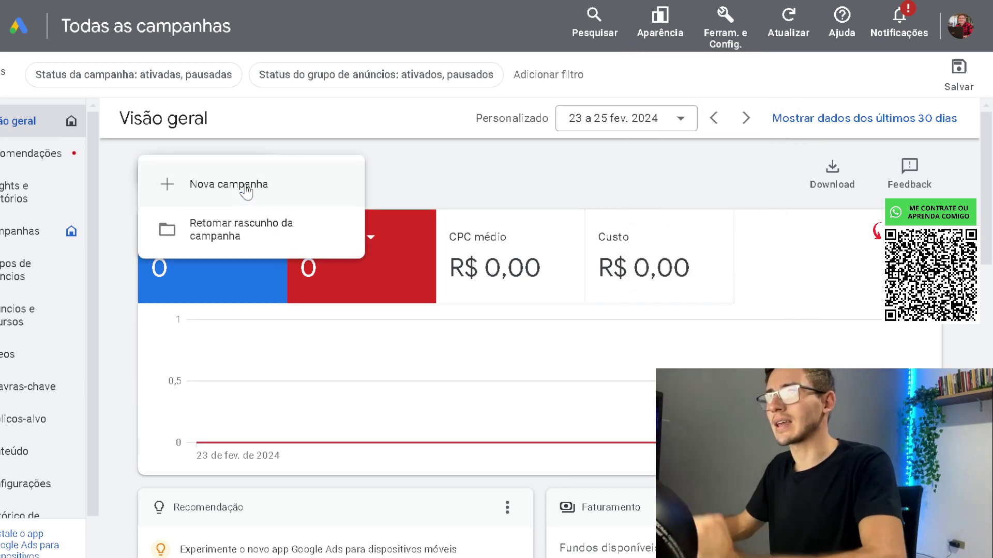
{"action": "left_click", "coordinate": [246, 191]}
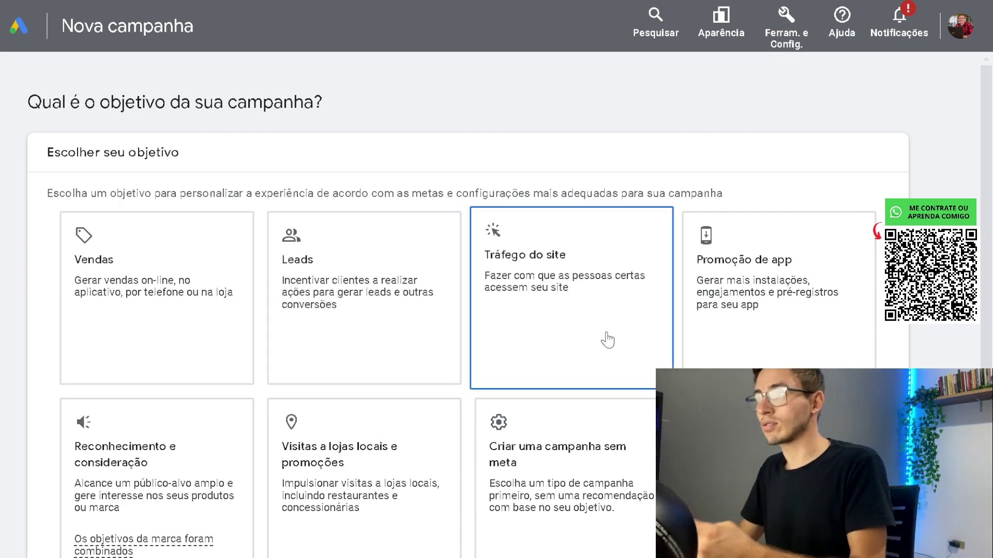
{"action": "left_click", "coordinate": [399, 333]}
Remove the "Enviar formulários de lead" conversion goal from the campaign.
{"action": "scroll", "coordinate": [398, 333], "scroll_direction": "down", "scroll_amount": 7}
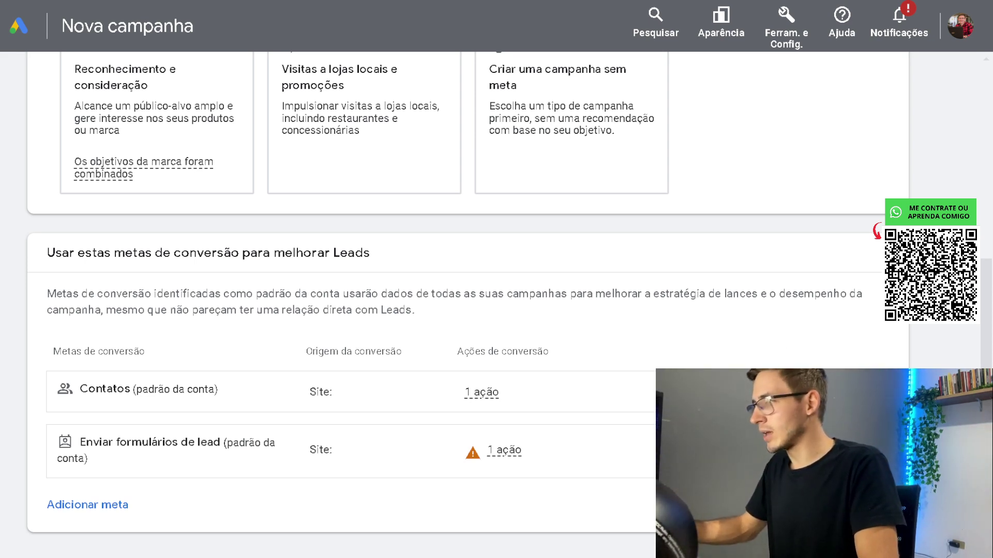
{"action": "left_click", "coordinate": [890, 450]}
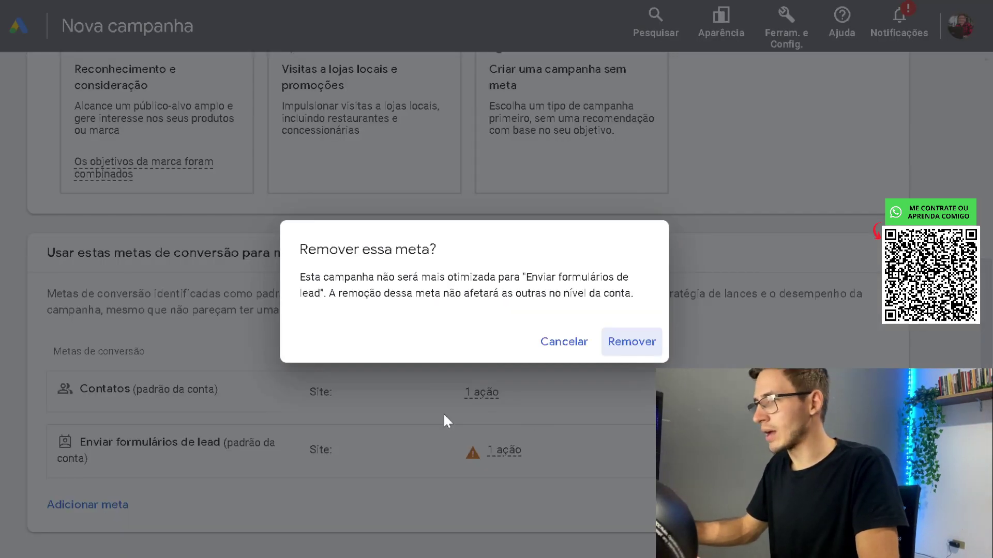
{"action": "left_click", "coordinate": [632, 342]}
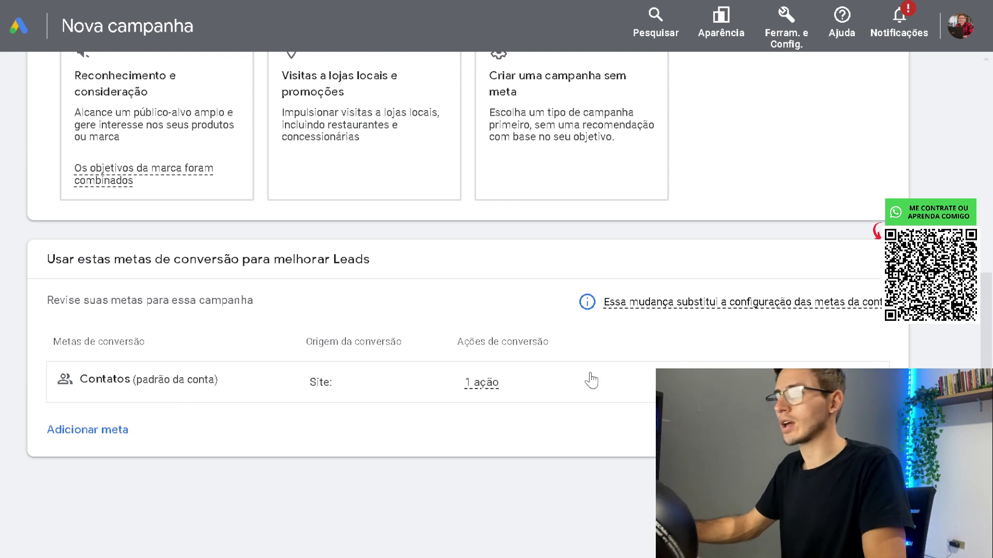
Keep the Contatos conversion goal and choose Pesquisa as the campaign type.
{"action": "mouse_move", "coordinate": [589, 369]}
{"action": "scroll", "coordinate": [589, 369], "scroll_direction": "down", "scroll_amount": 2}
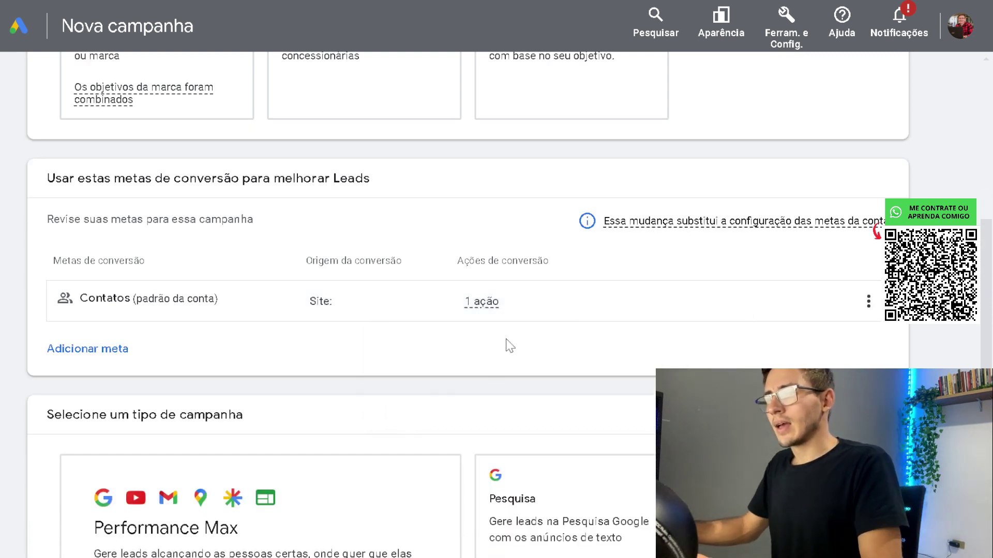
{"action": "scroll", "coordinate": [510, 344], "scroll_direction": "down", "scroll_amount": 2}
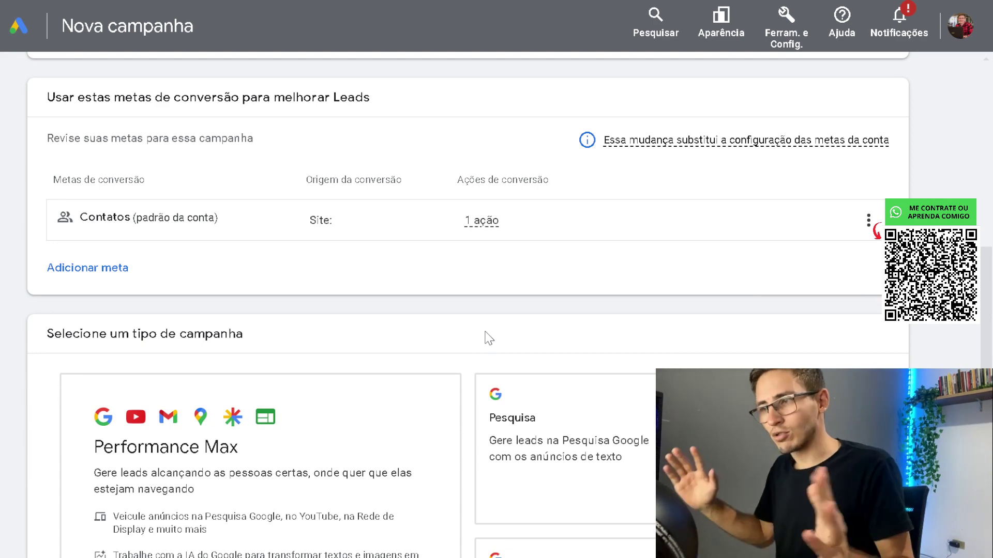
{"action": "scroll", "coordinate": [488, 339], "scroll_direction": "down", "scroll_amount": 3}
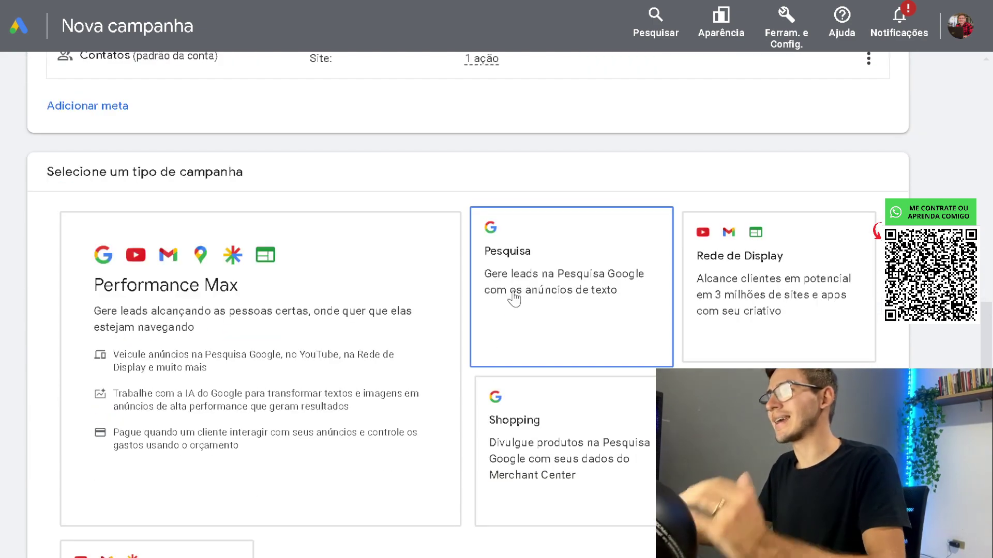
{"action": "scroll", "coordinate": [512, 294], "scroll_direction": "down", "scroll_amount": 4}
{"action": "scroll", "coordinate": [514, 298], "scroll_direction": "down", "scroll_amount": 1}
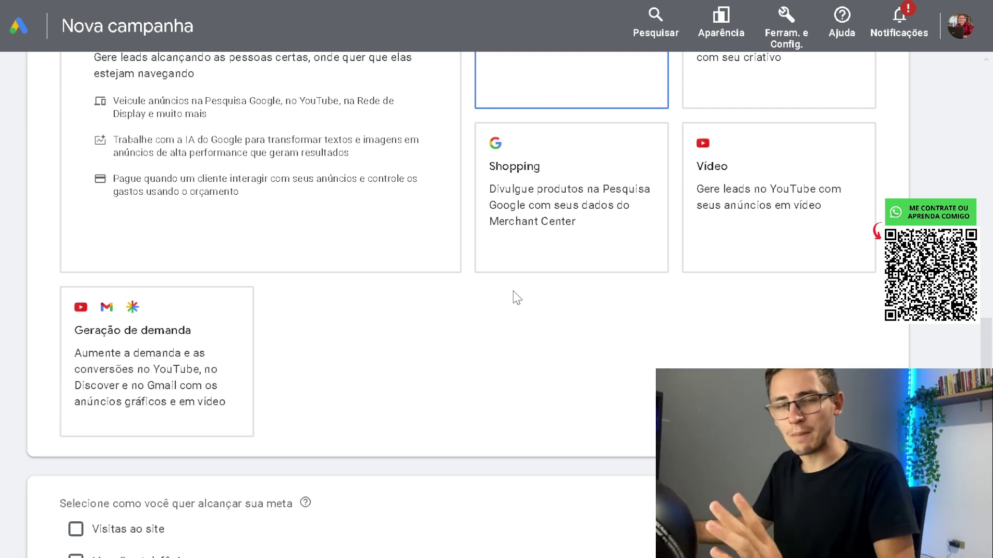
Choose website visits as the way to reach the goal and enter INSTAGRA.COM as the business site.
{"action": "scroll", "coordinate": [439, 323], "scroll_direction": "down", "scroll_amount": 3}
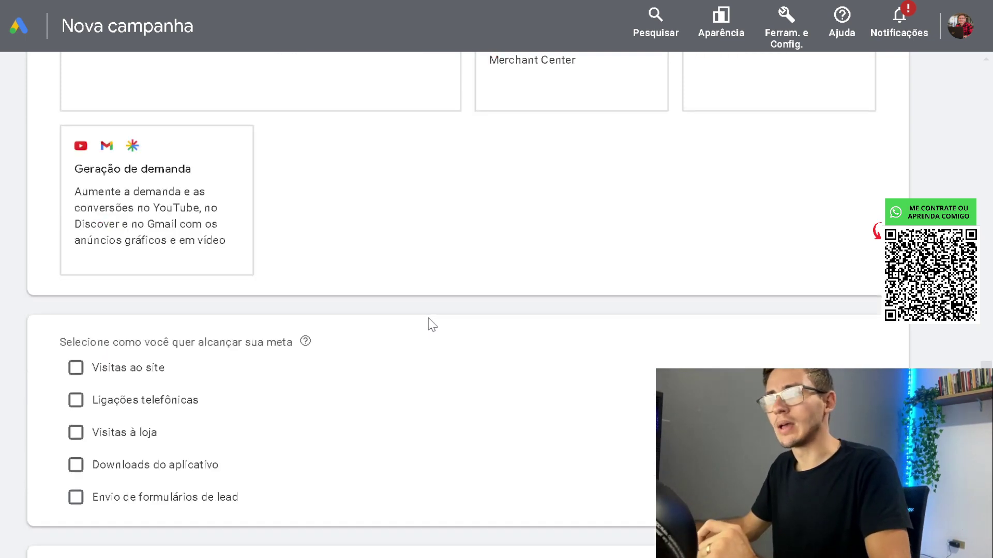
{"action": "left_click", "coordinate": [121, 373]}
{"action": "scroll", "coordinate": [259, 374], "scroll_direction": "down", "scroll_amount": 2}
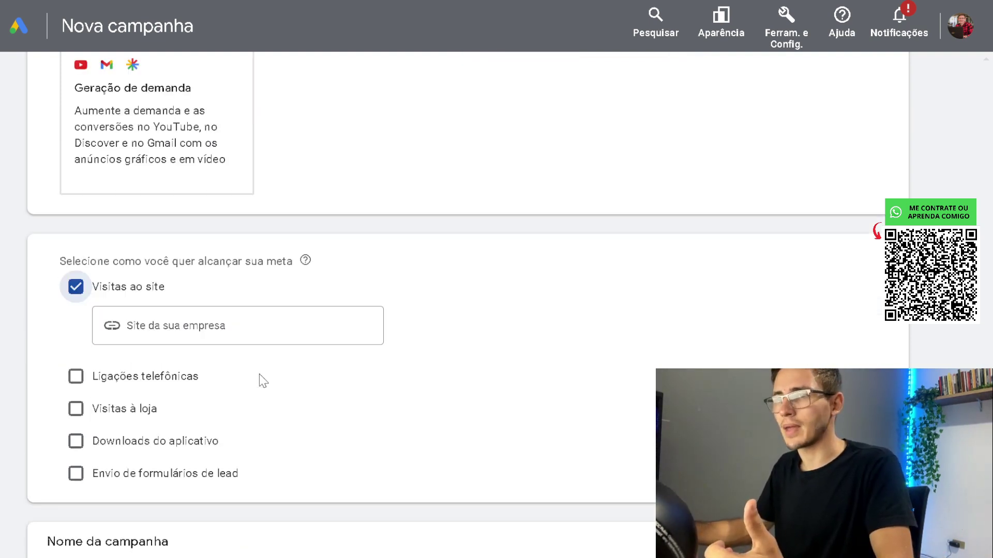
{"action": "left_click", "coordinate": [259, 331]}
{"action": "type", "text": "INSTA"}
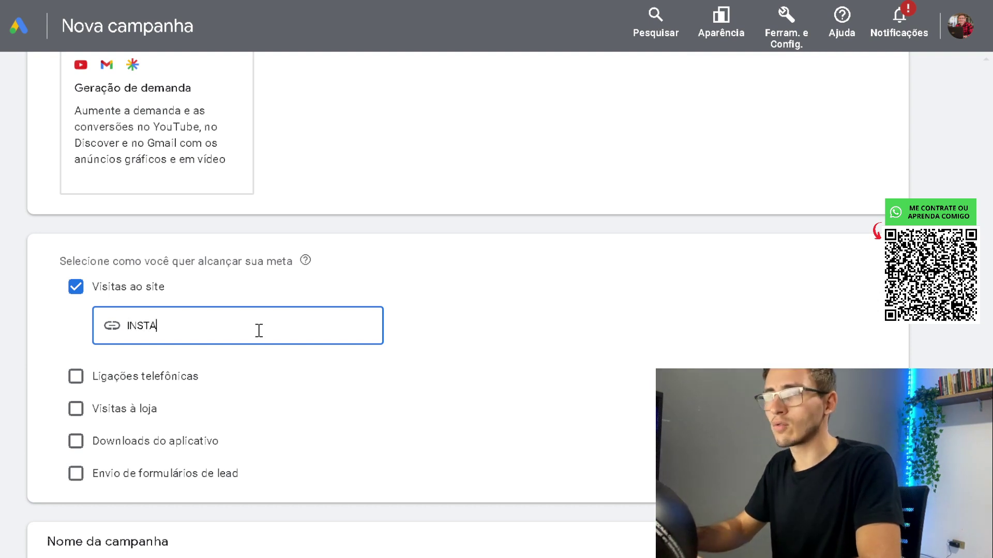
{"action": "type", "text": "GRA.COM"}
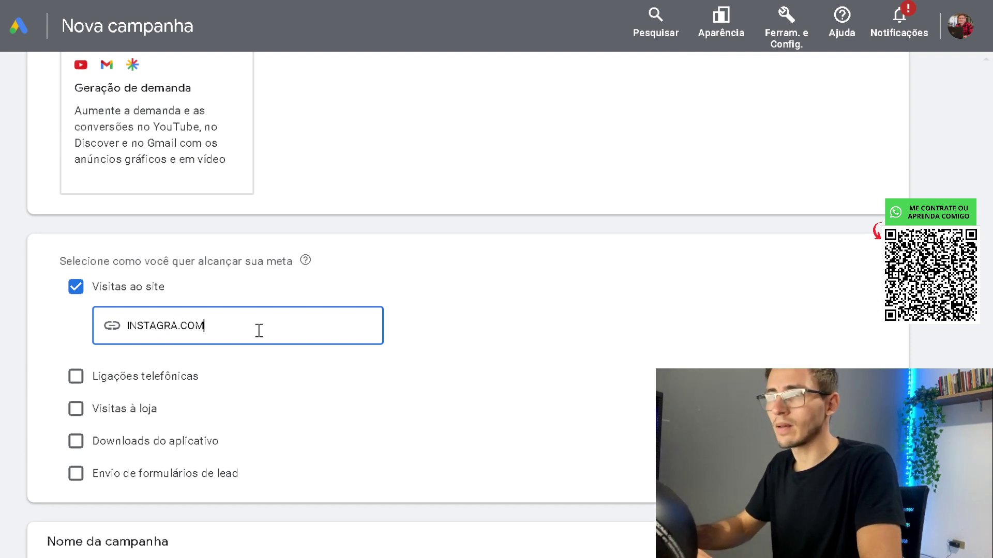
{"action": "left_click", "coordinate": [398, 264]}
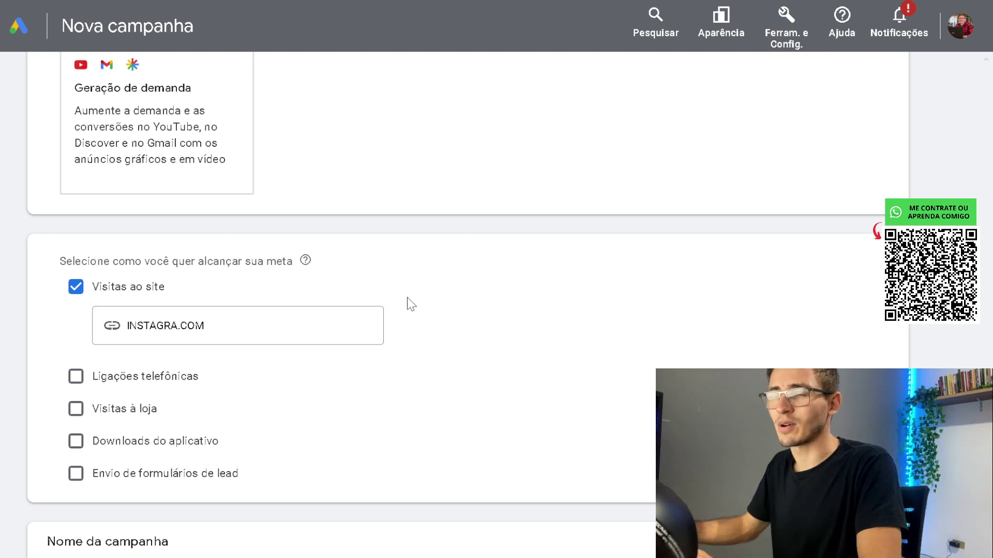
Name the campaign "[RASCUNHO AULA]".
{"action": "scroll", "coordinate": [408, 305], "scroll_direction": "down", "scroll_amount": 3}
{"action": "left_click", "coordinate": [223, 449]}
{"action": "key", "text": "ctrl+a"}
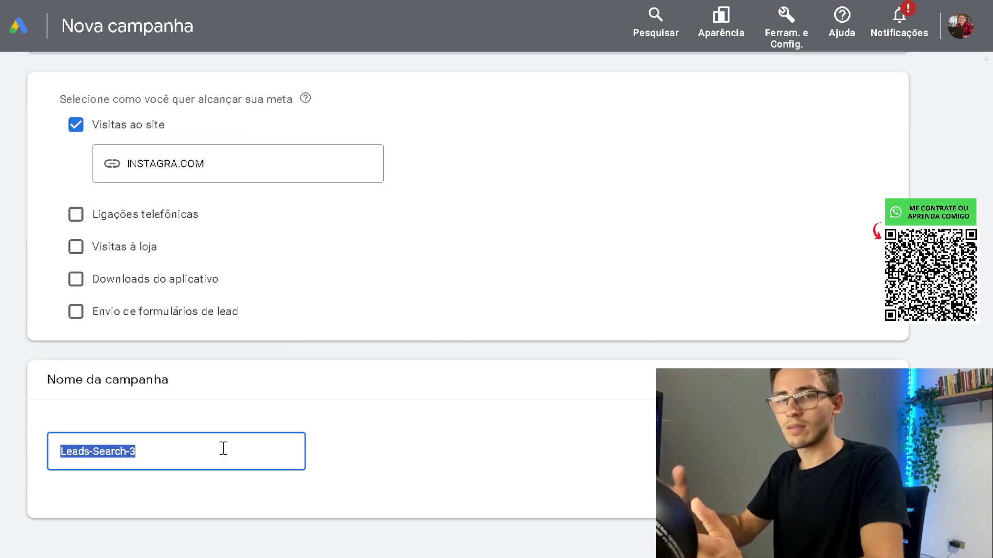
{"action": "type", "text": "[RASCU"}
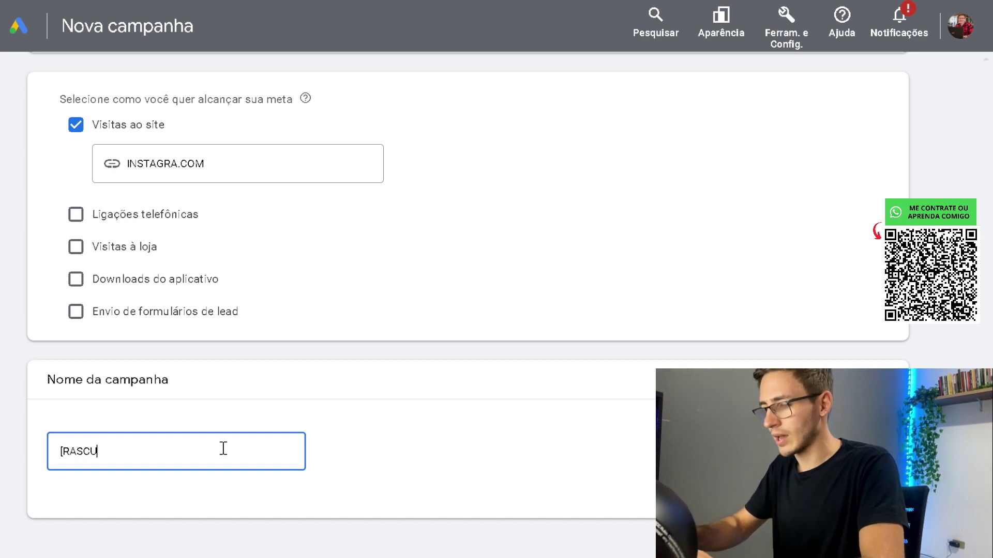
{"action": "type", "text": "NHO AUL"}
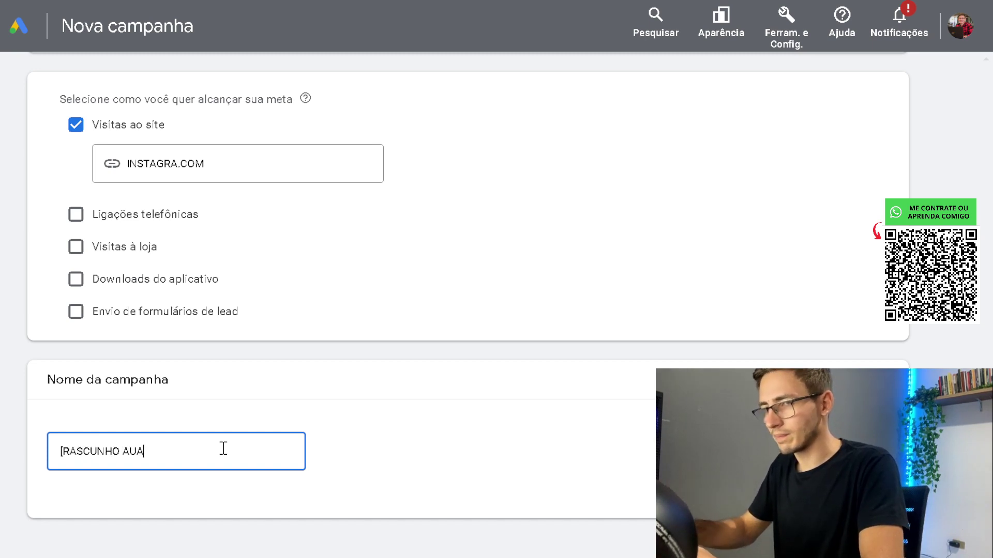
{"action": "key", "text": "BackSpace"}
{"action": "type", "text": "LA]"}
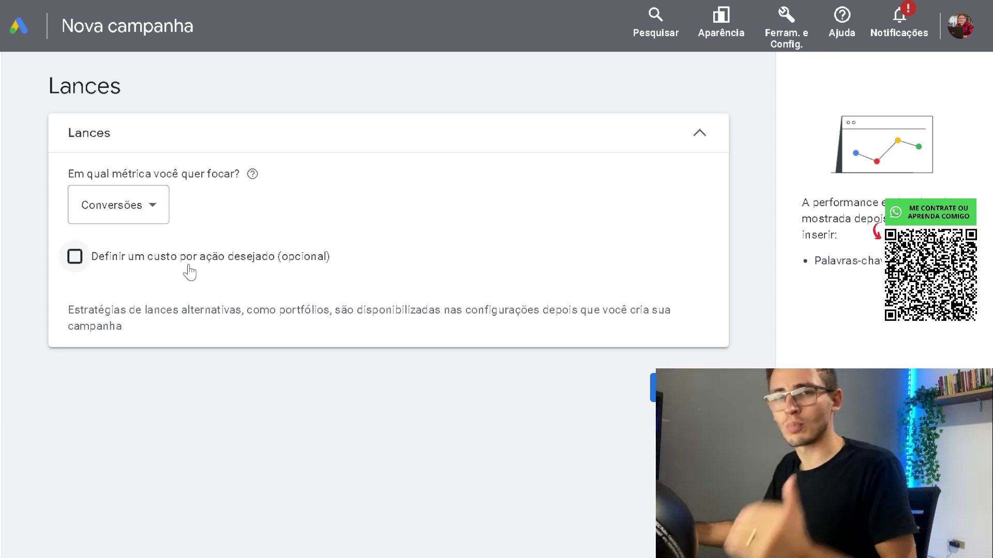
Accept the Conversões bidding focus and exclude the Google Display Network and Google search partners from the campaign.
{"action": "left_click", "coordinate": [653, 388]}
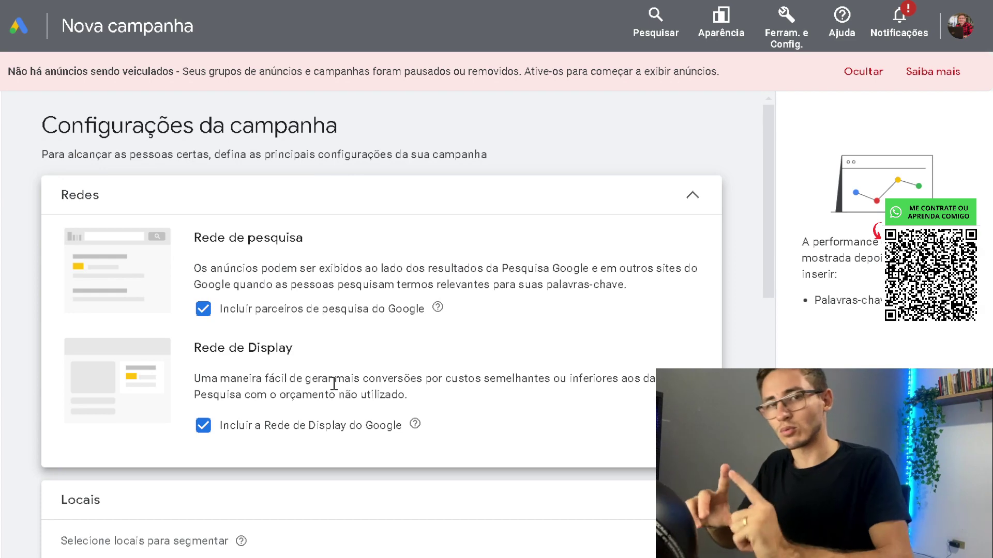
{"action": "left_click", "coordinate": [279, 427]}
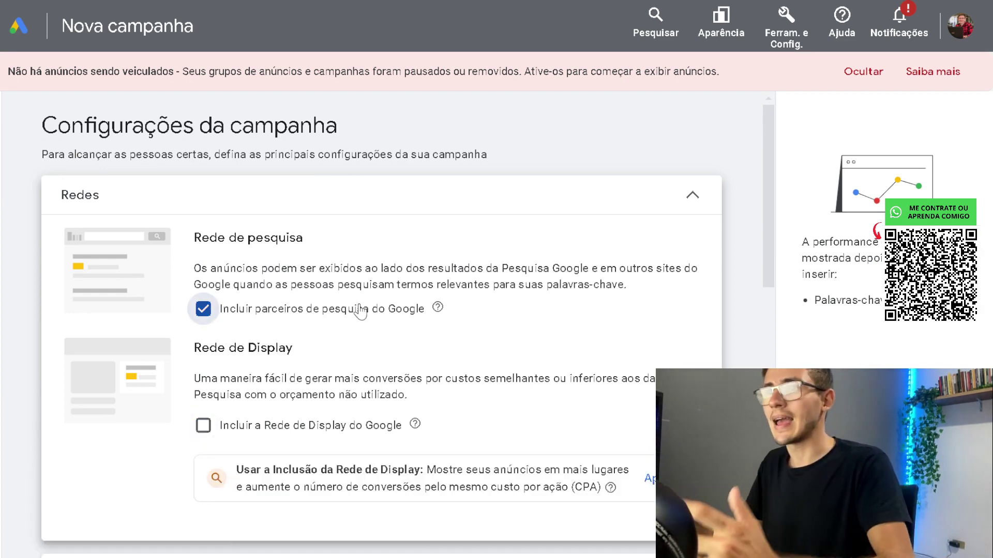
{"action": "left_click", "coordinate": [362, 308]}
Target a custom location by adding the city Curitiba, Paraná, Brasil.
{"action": "scroll", "coordinate": [383, 321], "scroll_direction": "down", "scroll_amount": 5}
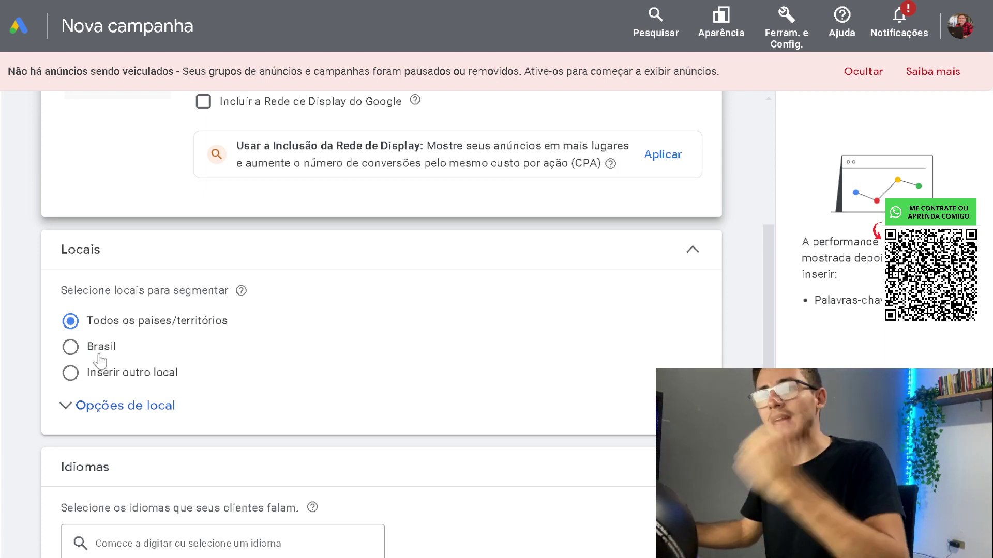
{"action": "left_click", "coordinate": [122, 378]}
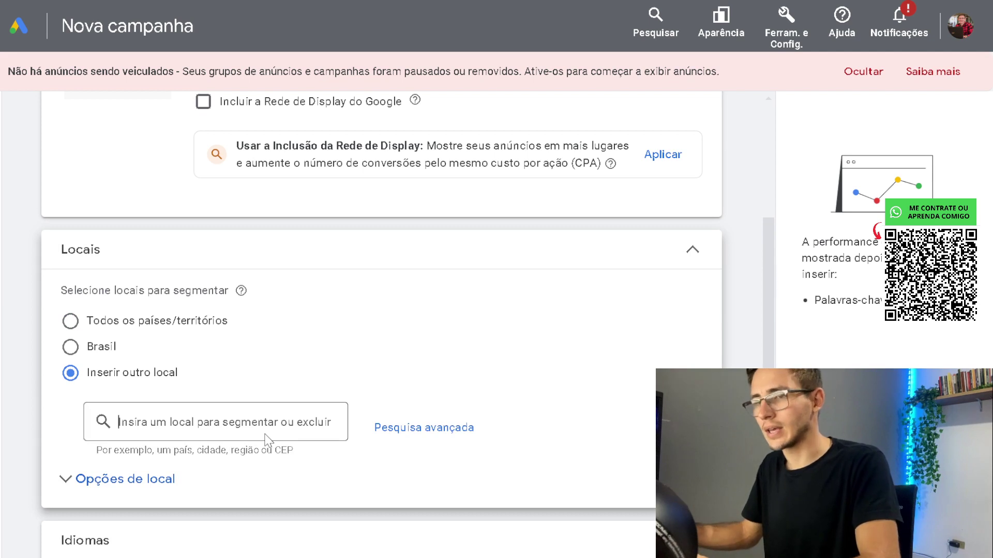
{"action": "type", "text": "CURITIBA"}
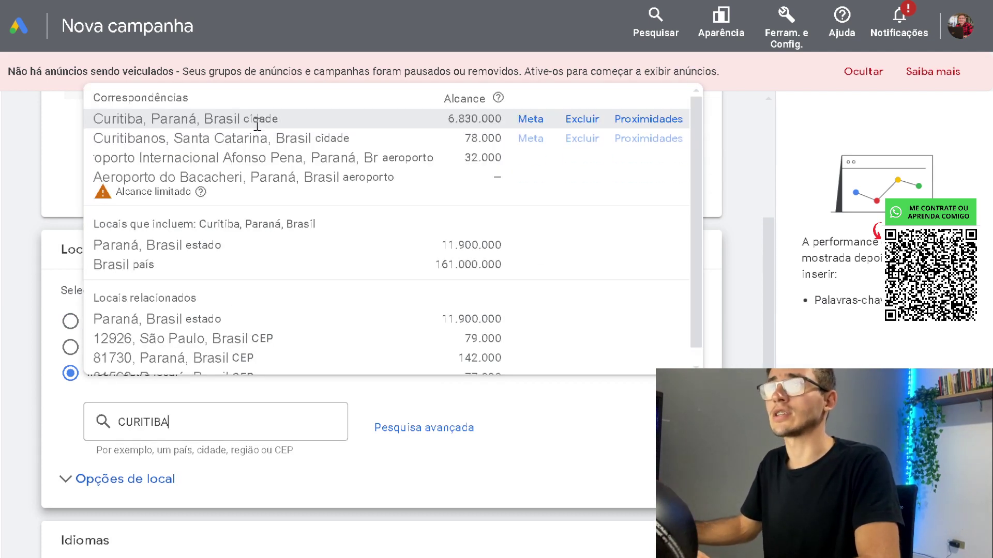
{"action": "left_click", "coordinate": [258, 119]}
Examine the Curitiba target area on the advanced location search map, including the radius targeting option, without saving changes.
{"action": "scroll", "coordinate": [323, 397], "scroll_direction": "down", "scroll_amount": 3}
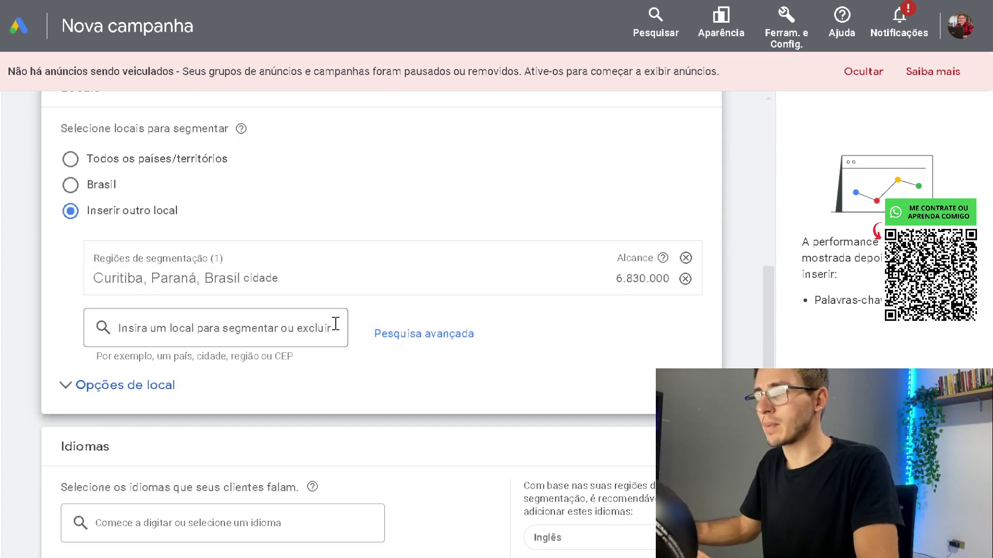
{"action": "left_click", "coordinate": [409, 335]}
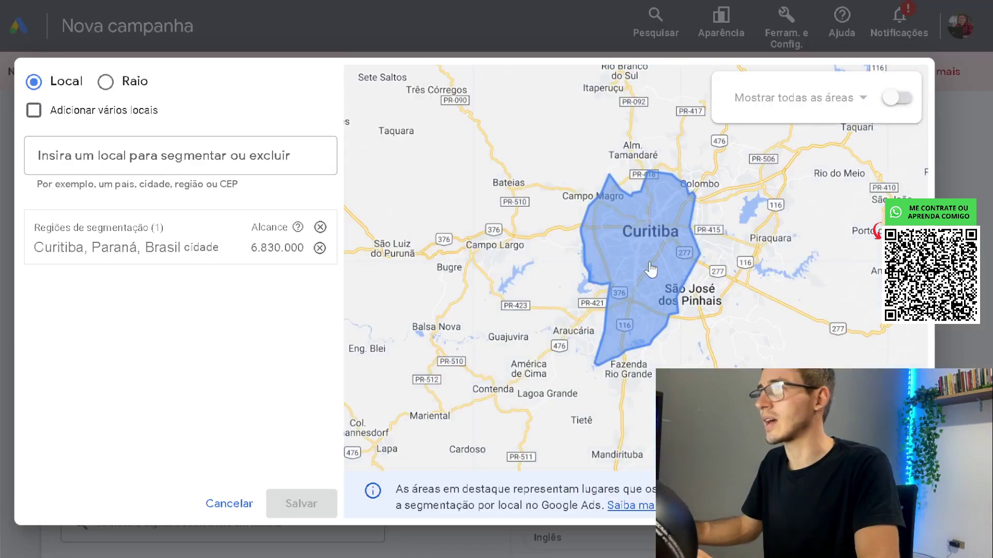
{"action": "left_click_drag", "start_coordinate": [650, 268], "coordinate": [598, 318]}
{"action": "scroll", "coordinate": [615, 302], "scroll_direction": "down", "scroll_amount": 2}
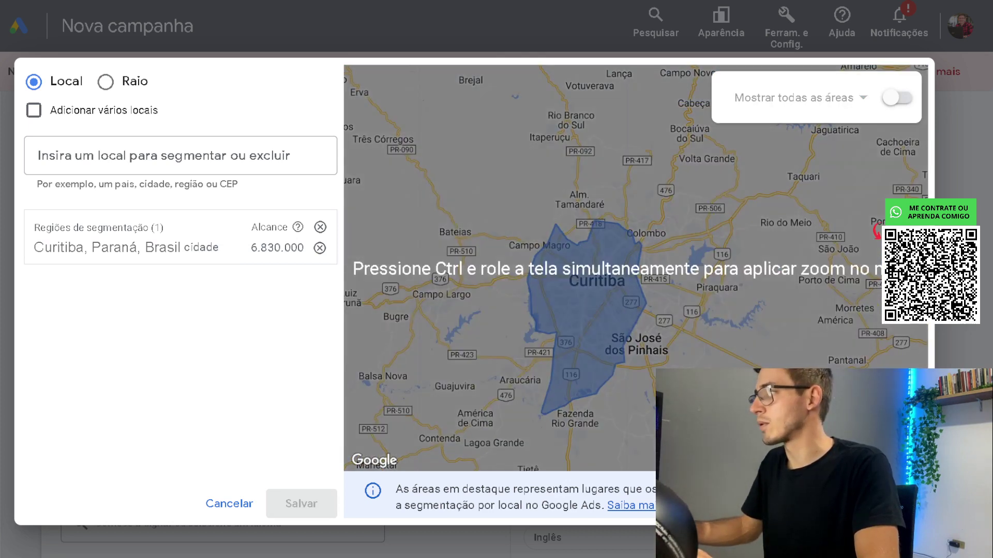
{"action": "scroll", "coordinate": [487, 264], "scroll_direction": "up", "scroll_amount": 3}
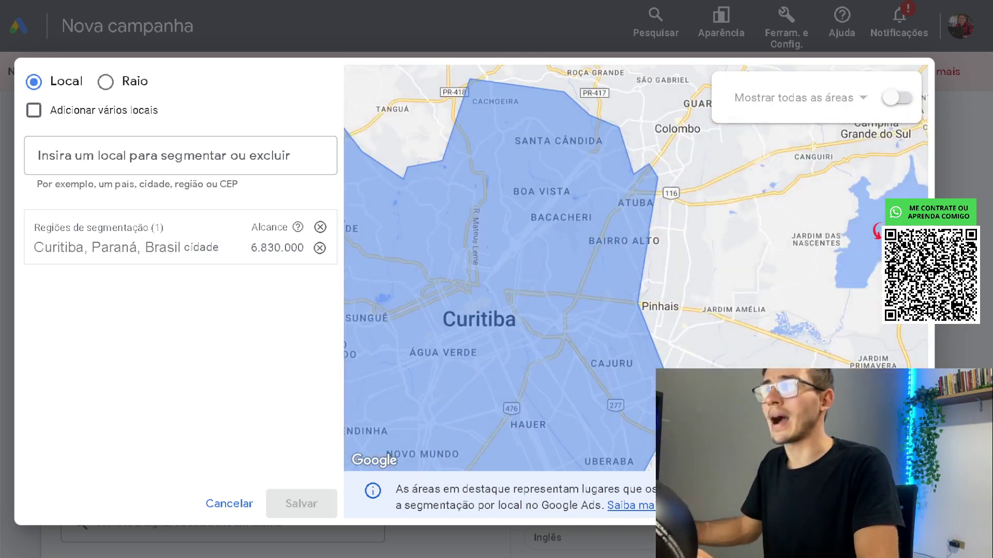
{"action": "left_click", "coordinate": [129, 83]}
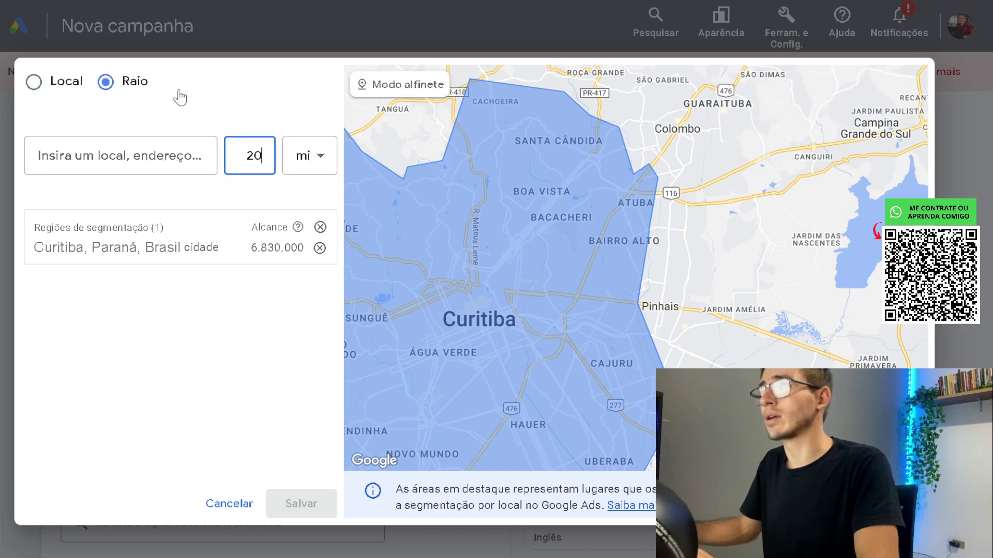
{"action": "left_click_drag", "start_coordinate": [582, 252], "coordinate": [600, 277]}
{"action": "scroll", "coordinate": [583, 266], "scroll_direction": "down", "scroll_amount": 2}
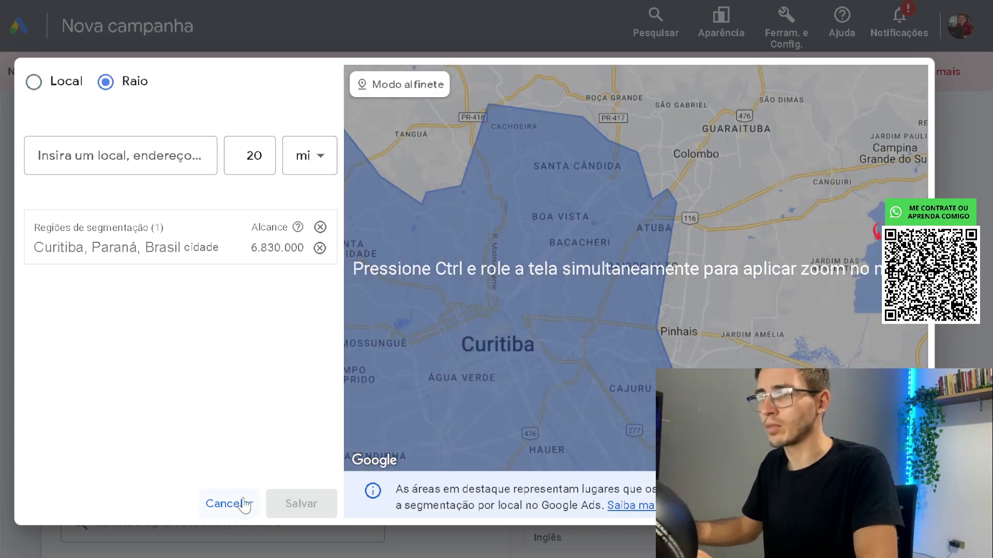
{"action": "left_click", "coordinate": [239, 504]}
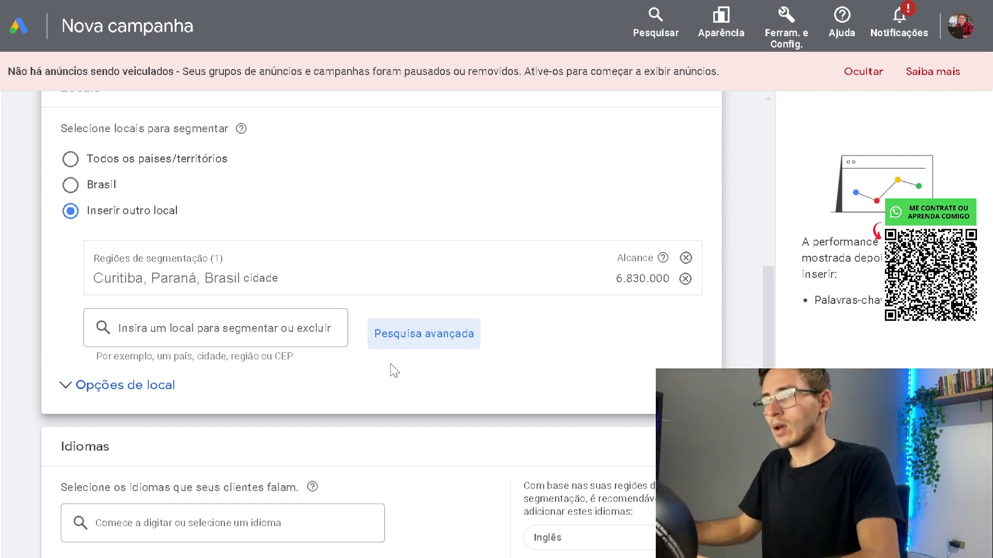
Review the language, audience segment and broad match settings, keep them as they are, and continue to the keywords and ads stage.
{"action": "scroll", "coordinate": [393, 370], "scroll_direction": "down", "scroll_amount": 2}
{"action": "scroll", "coordinate": [377, 350], "scroll_direction": "down", "scroll_amount": 2}
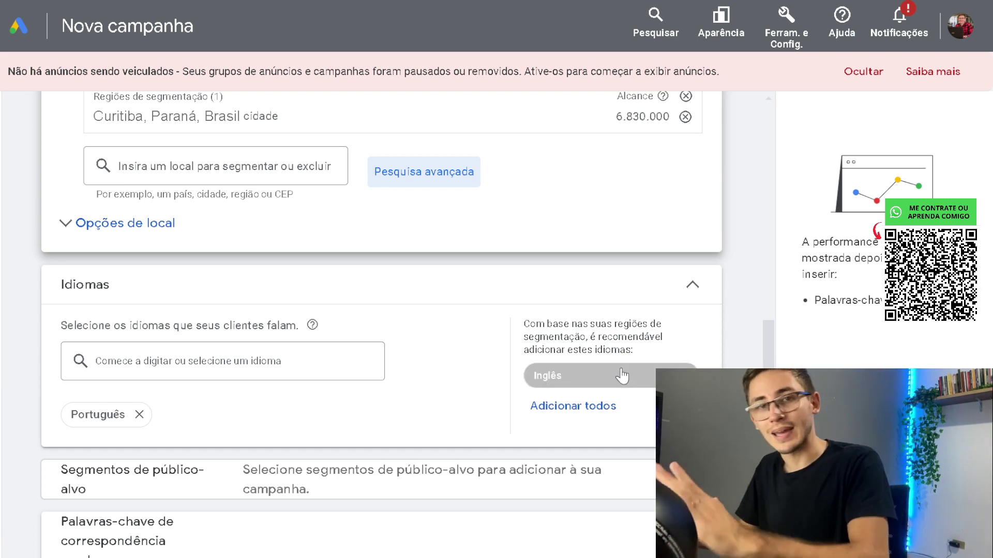
{"action": "scroll", "coordinate": [522, 385], "scroll_direction": "down", "scroll_amount": 4}
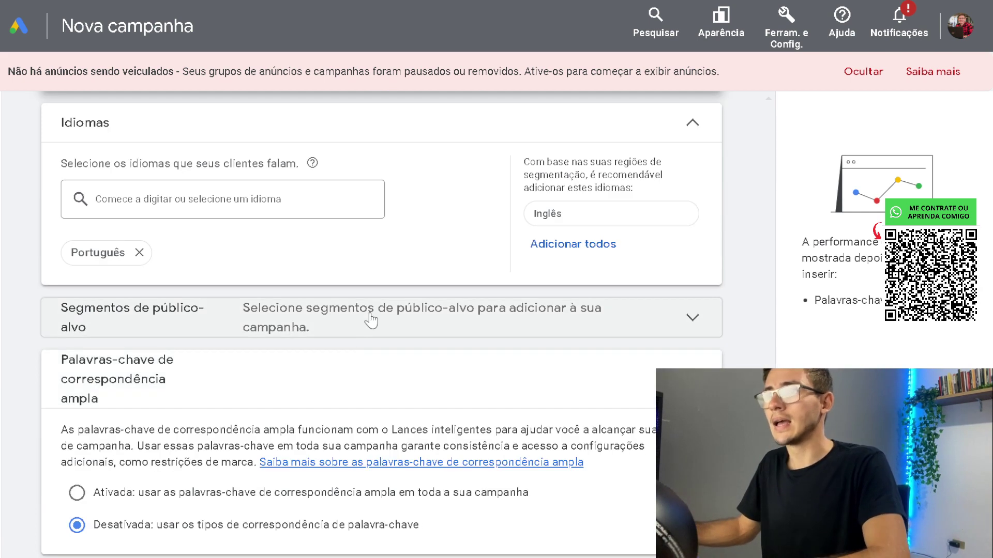
{"action": "left_click", "coordinate": [371, 320]}
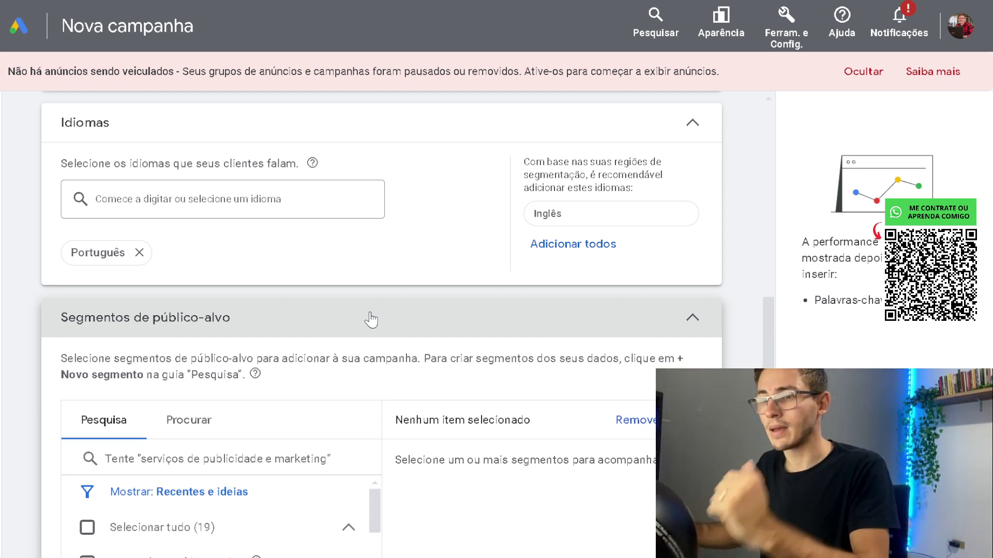
{"action": "left_click", "coordinate": [371, 320]}
{"action": "scroll", "coordinate": [381, 337], "scroll_direction": "down", "scroll_amount": 6}
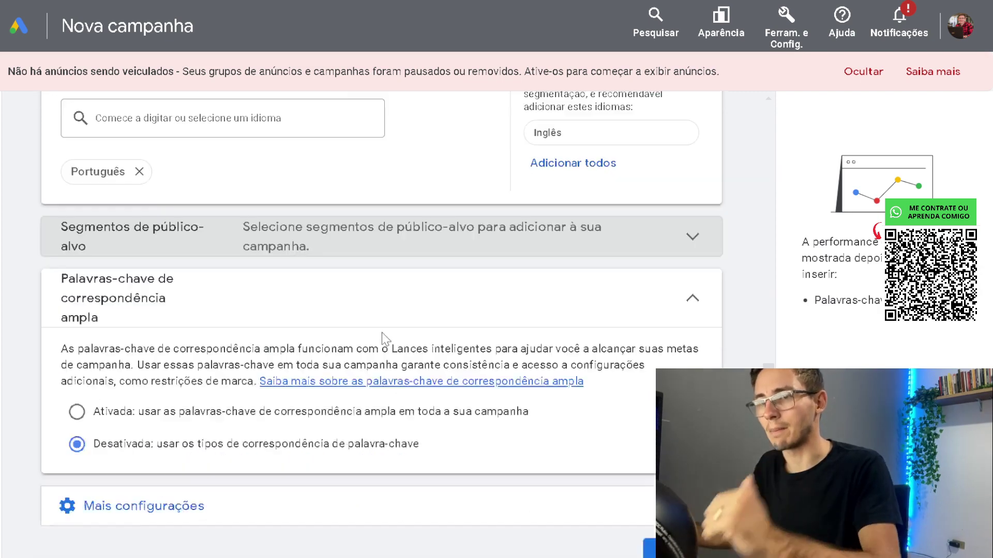
{"action": "left_click", "coordinate": [667, 337]}
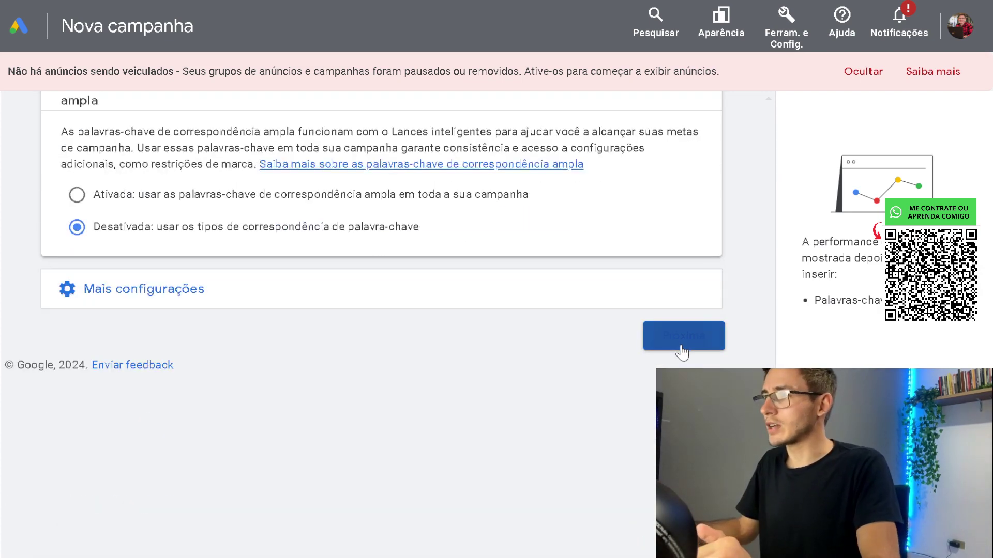
Clear all the suggested Instagram keywords from the ad group's keyword list.
{"action": "scroll", "coordinate": [429, 382], "scroll_direction": "down", "scroll_amount": 5}
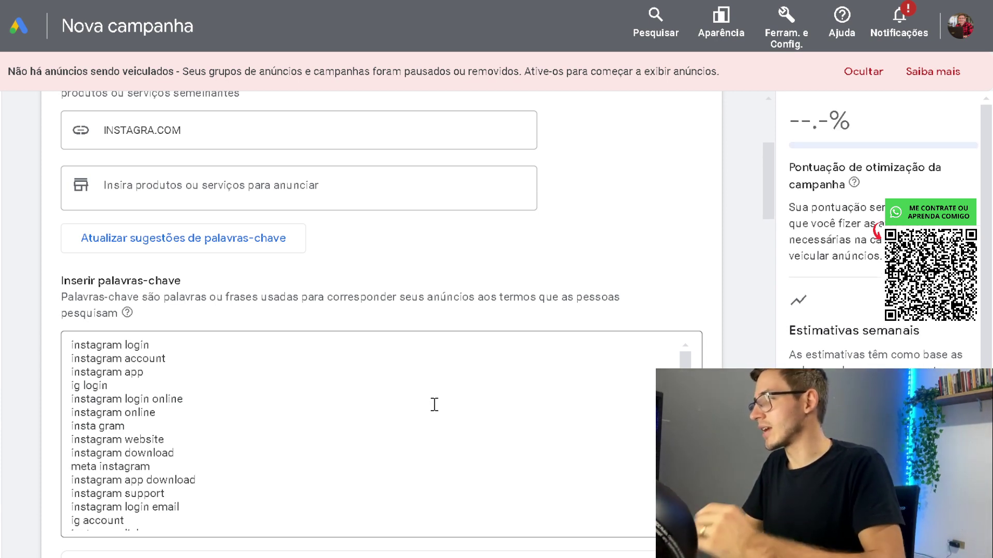
{"action": "left_click", "coordinate": [217, 454]}
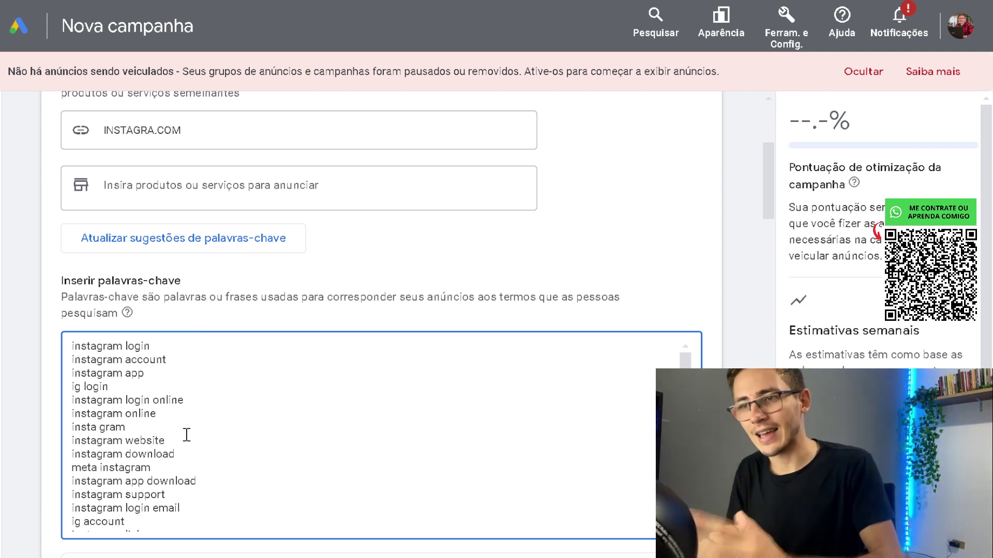
{"action": "key", "text": "ctrl+a"}
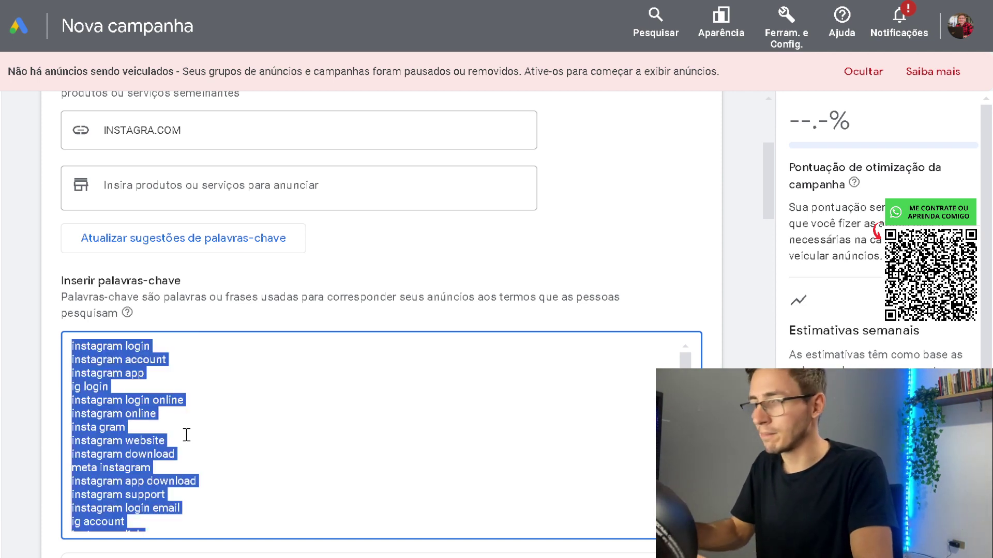
{"action": "key", "text": "BackSpace"}
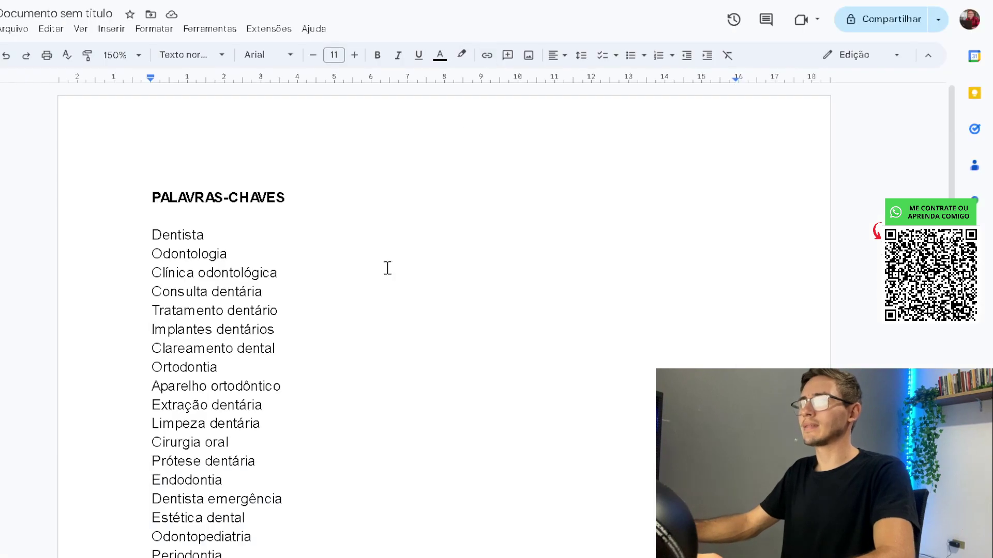
Copy the dental keywords, Dentista through Tratamento de gengiva, from the Google Docs document into the Google Ads keyword list.
{"action": "scroll", "coordinate": [303, 343], "scroll_direction": "down", "scroll_amount": 5}
{"action": "scroll", "coordinate": [238, 401], "scroll_direction": "up", "scroll_amount": 3}
{"action": "left_click_drag", "start_coordinate": [309, 457], "coordinate": [148, 164]}
{"action": "key", "text": "ctrl+c"}
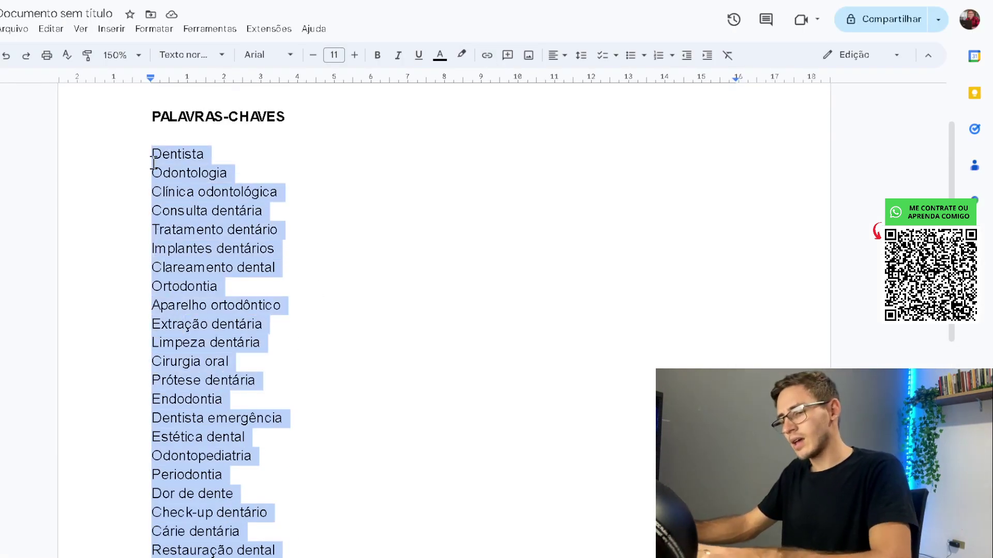
{"action": "key", "text": "alt+Tab"}
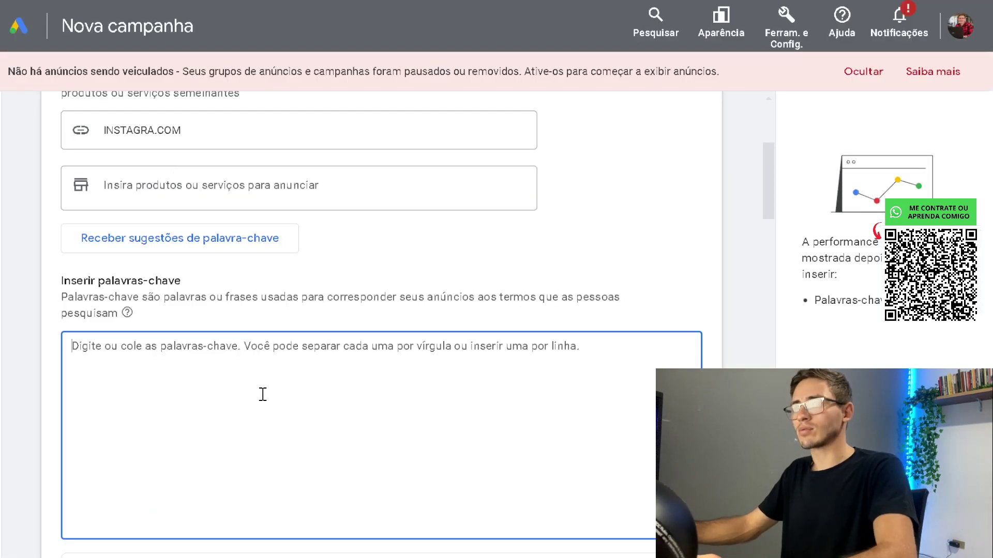
{"action": "key", "text": "ctrl+v"}
Review the inserted keywords and the ad's final URL, display path and headline section.
{"action": "scroll", "coordinate": [274, 436], "scroll_direction": "up", "scroll_amount": 5}
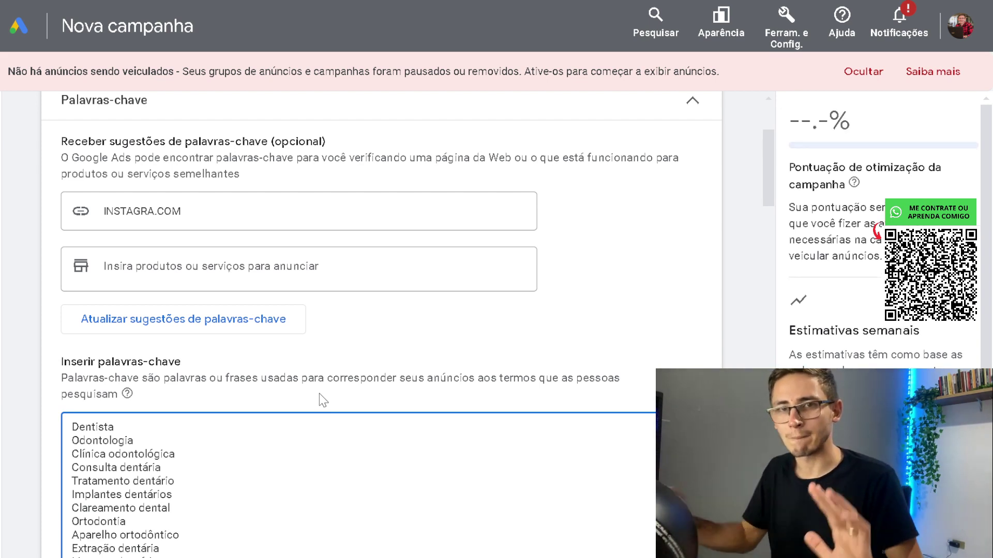
{"action": "scroll", "coordinate": [319, 393], "scroll_direction": "down", "scroll_amount": 6}
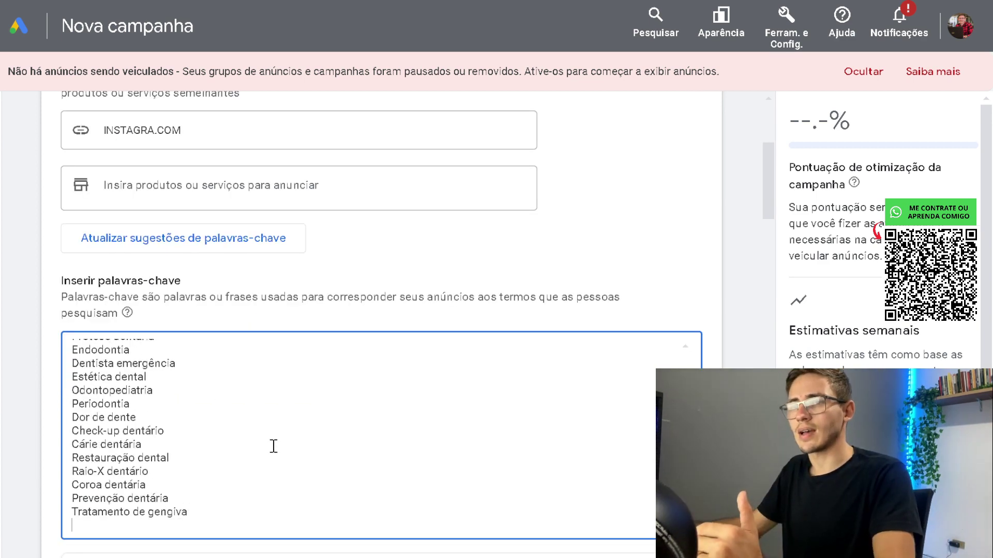
{"action": "scroll", "coordinate": [271, 455], "scroll_direction": "down", "scroll_amount": 2}
{"action": "scroll", "coordinate": [270, 470], "scroll_direction": "down", "scroll_amount": 10}
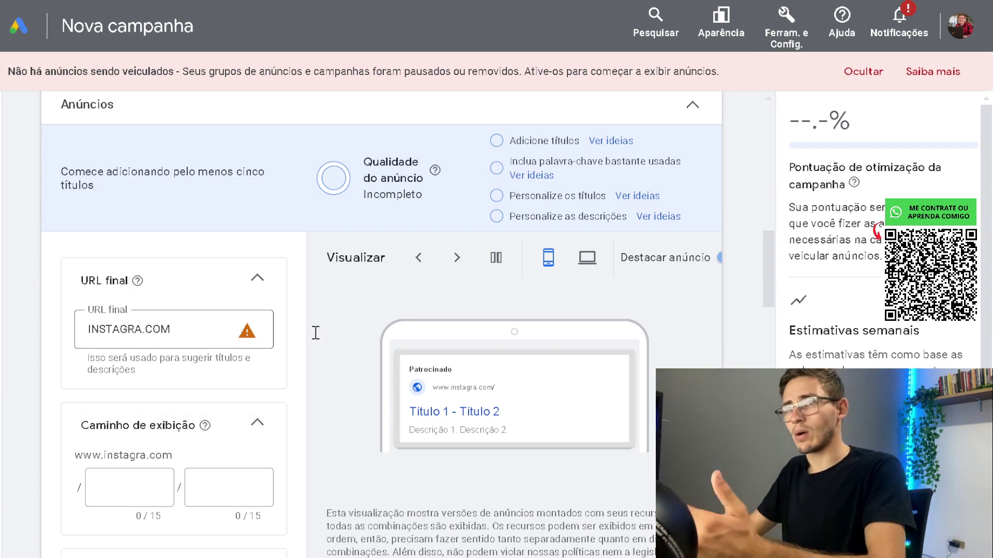
{"action": "triple_click", "coordinate": [193, 337]}
{"action": "scroll", "coordinate": [274, 356], "scroll_direction": "down", "scroll_amount": 5}
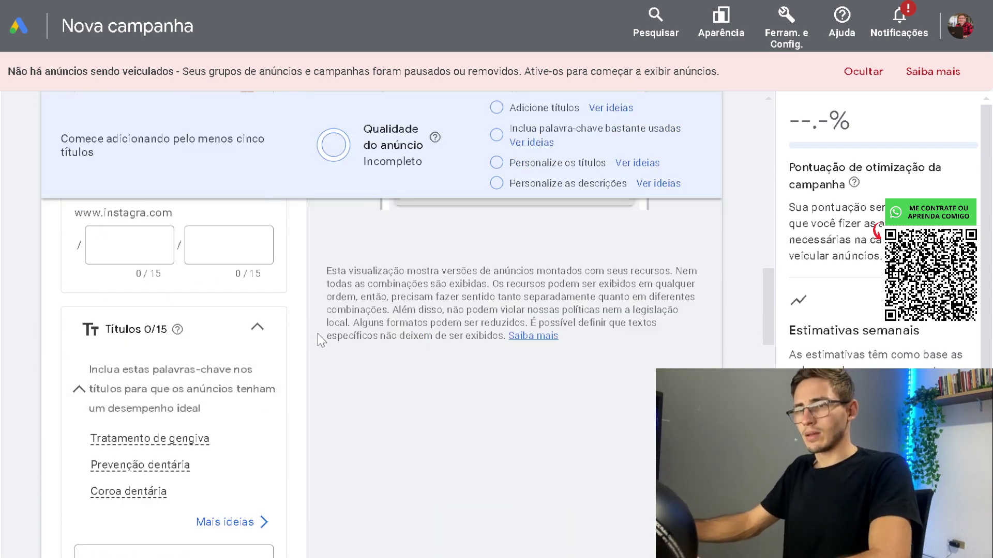
{"action": "scroll", "coordinate": [318, 333], "scroll_direction": "up", "scroll_amount": 3}
{"action": "triple_click", "coordinate": [195, 250]}
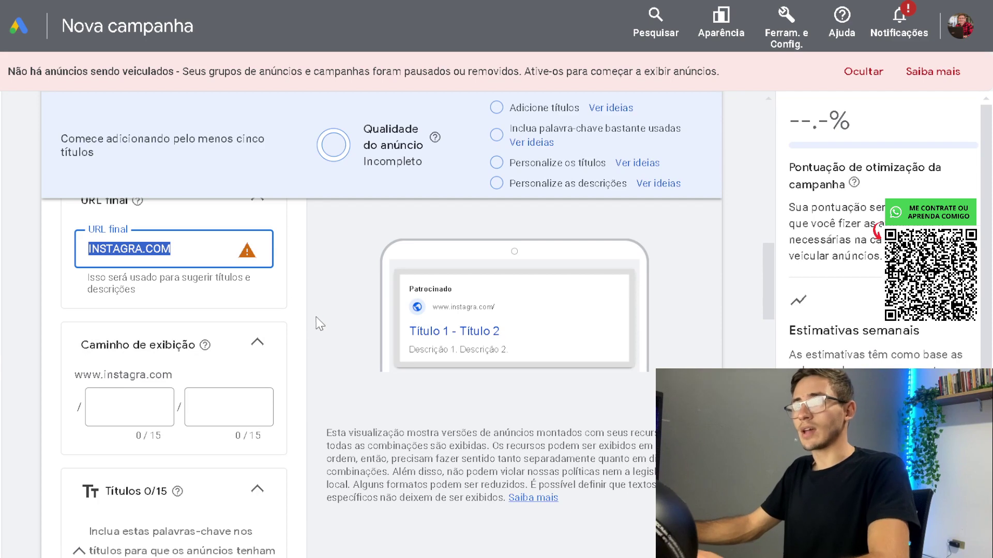
{"action": "scroll", "coordinate": [316, 323], "scroll_direction": "down", "scroll_amount": 2}
{"action": "scroll", "coordinate": [318, 322], "scroll_direction": "down", "scroll_amount": 5}
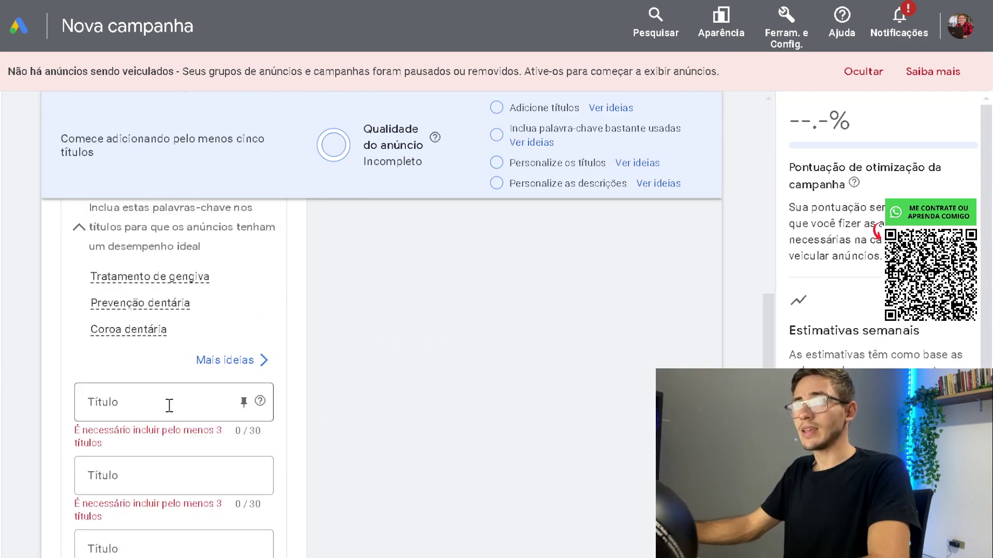
Copy "Cuide do seu sorriso" from the ANÚNCIOS section of the Google Docs document into the ad's first headline.
{"action": "left_click", "coordinate": [169, 406]}
{"action": "key", "text": "alt+Tab"}
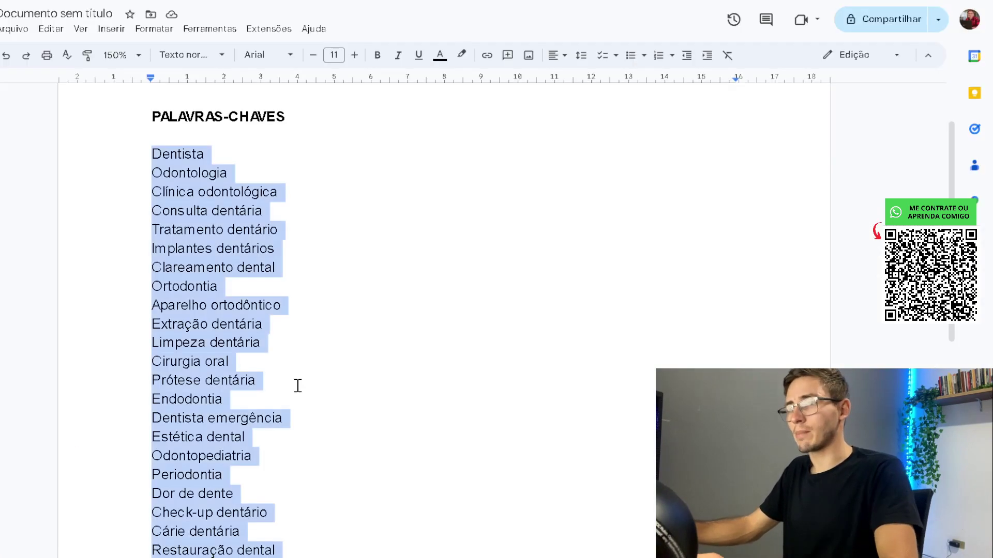
{"action": "scroll", "coordinate": [298, 387], "scroll_direction": "down", "scroll_amount": 6}
{"action": "triple_click", "coordinate": [230, 375]}
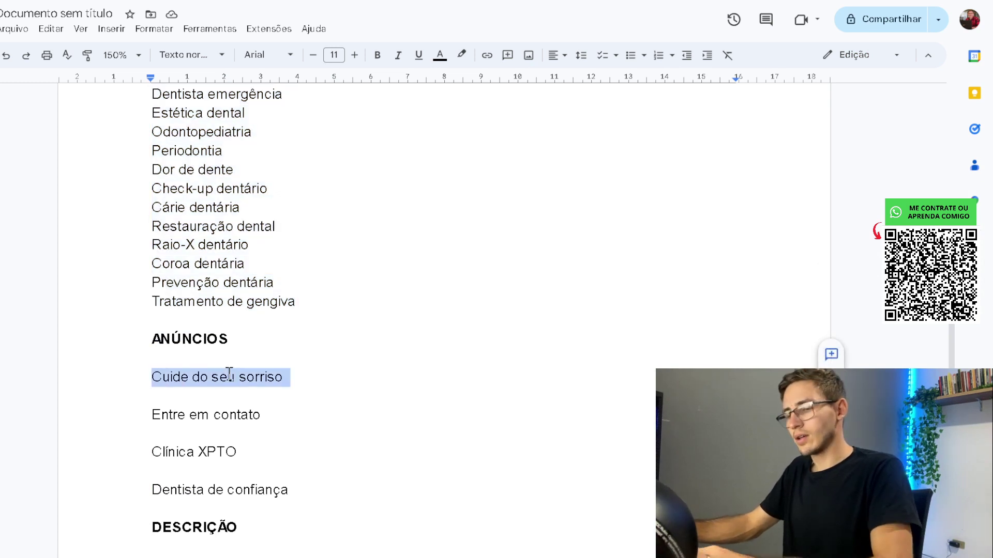
{"action": "key", "text": "ctrl+c"}
{"action": "key", "text": "alt+Tab"}
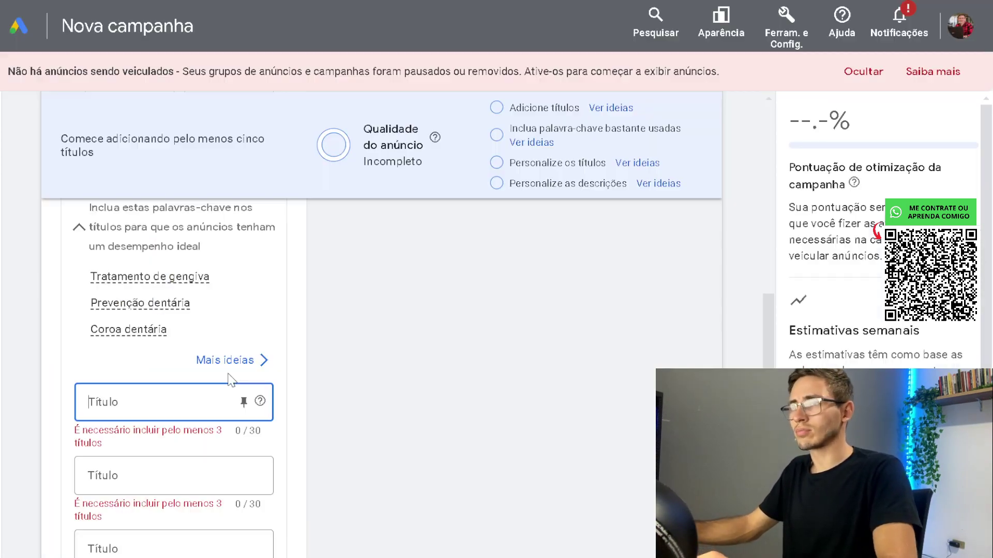
{"action": "key", "text": "ctrl+v"}
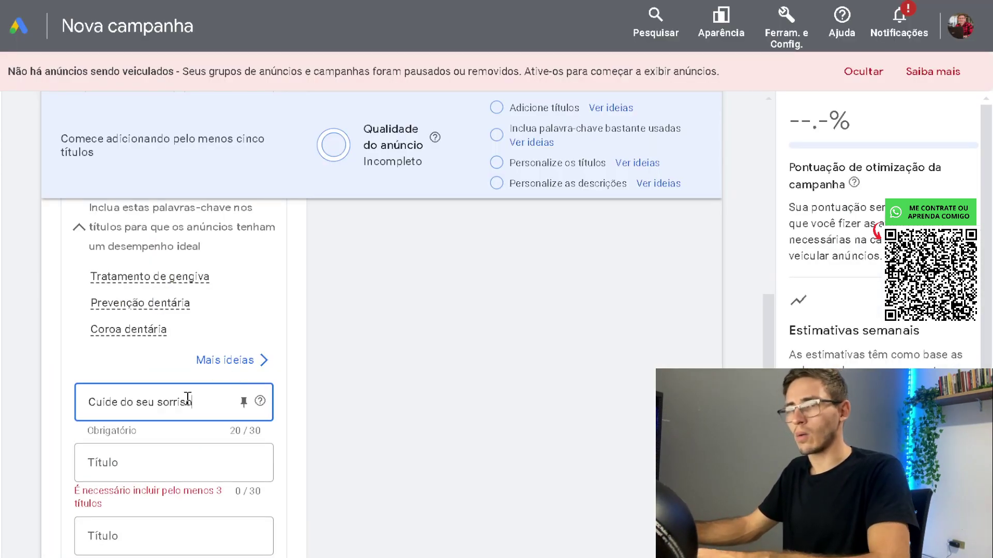
Fill the second headline with "Entre em contato" copied from the Google Docs document.
{"action": "left_click", "coordinate": [189, 460]}
{"action": "key", "text": "alt+Tab"}
{"action": "triple_click", "coordinate": [209, 416]}
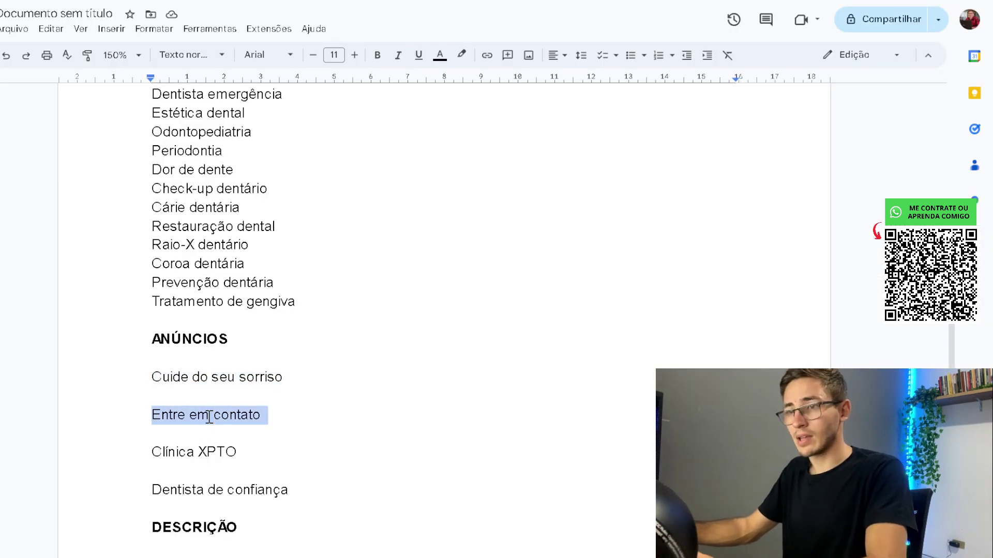
{"action": "key", "text": "ctrl+c"}
{"action": "key", "text": "alt+Tab"}
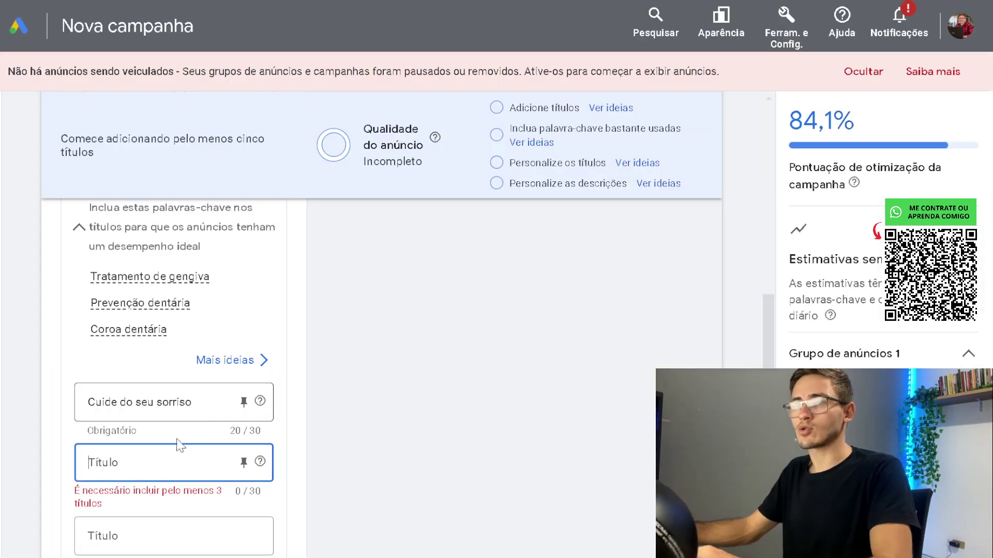
{"action": "key", "text": "ctrl+v"}
Fill the third headline with "Dentista de confiança" copied from the Google Docs document.
{"action": "key", "text": "alt+Tab"}
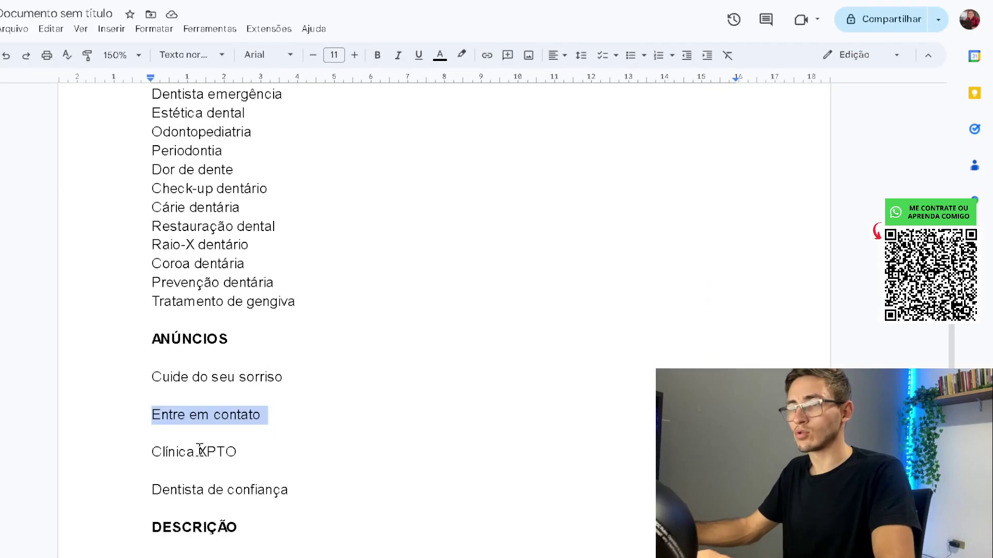
{"action": "left_click", "coordinate": [209, 451]}
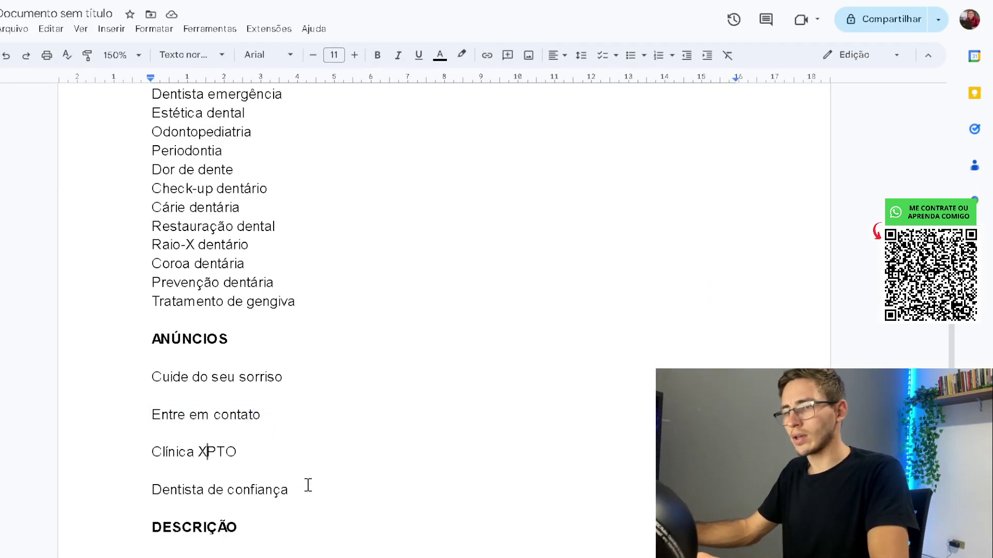
{"action": "left_click_drag", "start_coordinate": [306, 486], "coordinate": [155, 481]}
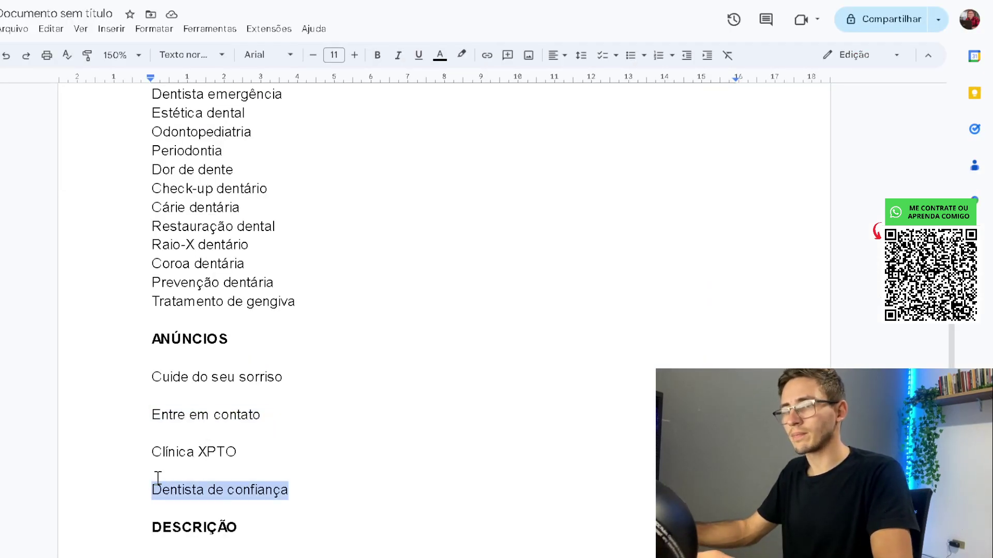
{"action": "key", "text": "ctrl+c"}
{"action": "key", "text": "alt+Tab"}
{"action": "left_click", "coordinate": [159, 515]}
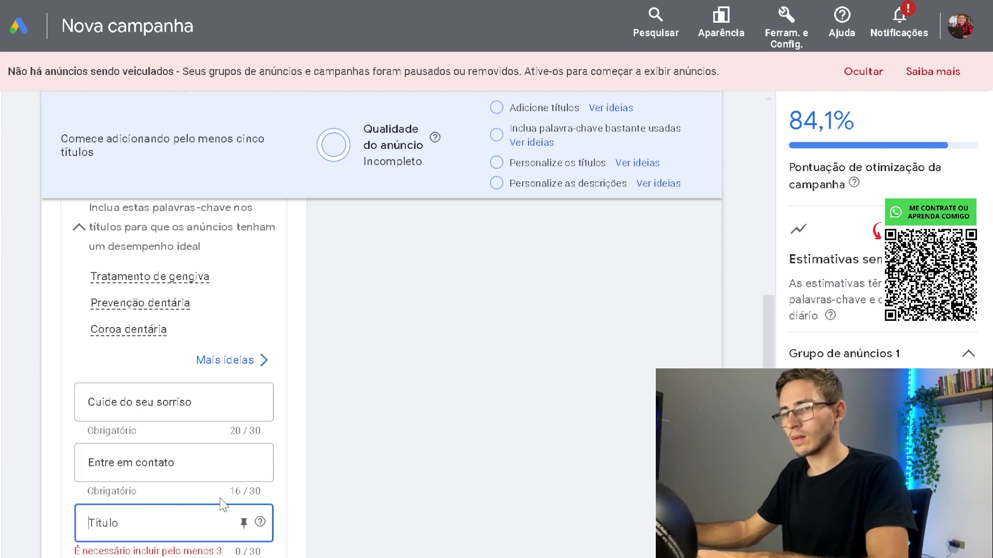
{"action": "key", "text": "ctrl+v"}
Enter "Há mais de 30 anos no mercado" as the ad's fourth headline.
{"action": "scroll", "coordinate": [212, 499], "scroll_direction": "down", "scroll_amount": 2}
{"action": "left_click", "coordinate": [181, 505]}
{"action": "type", "text": "h"}
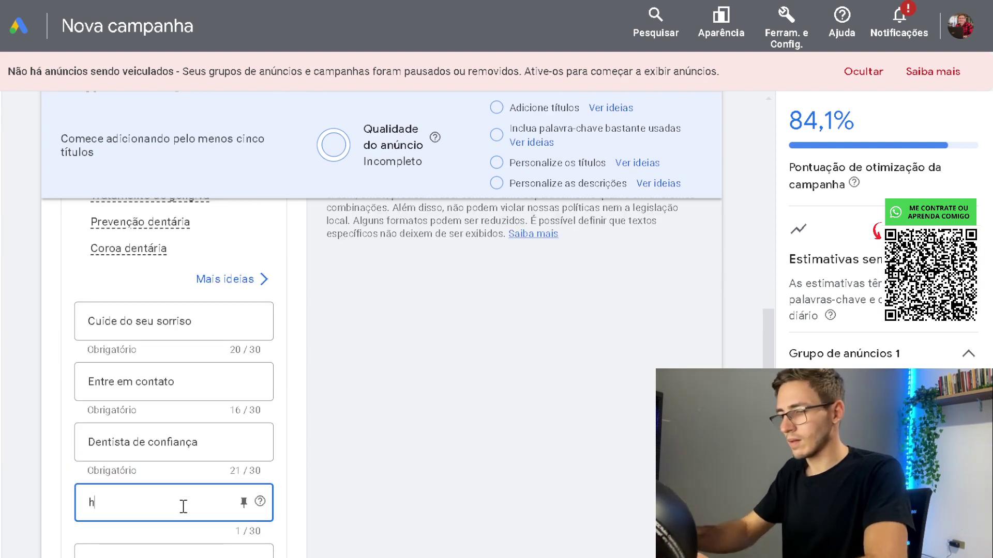
{"action": "type", "text": "Á MAIS DE"}
{"action": "key", "text": "BackSpace"}
{"action": "key", "text": "ctrl+a"}
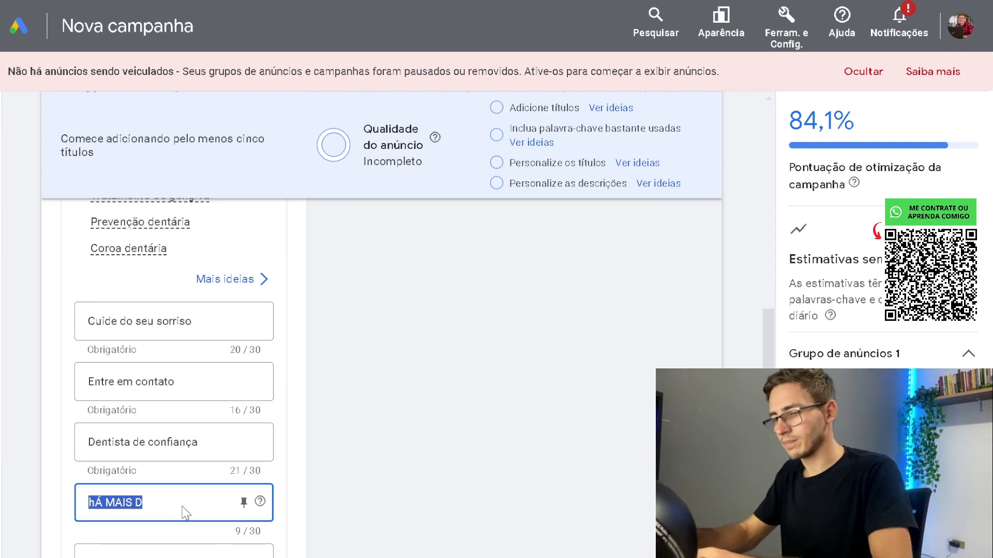
{"action": "type", "text": "Há mais "}
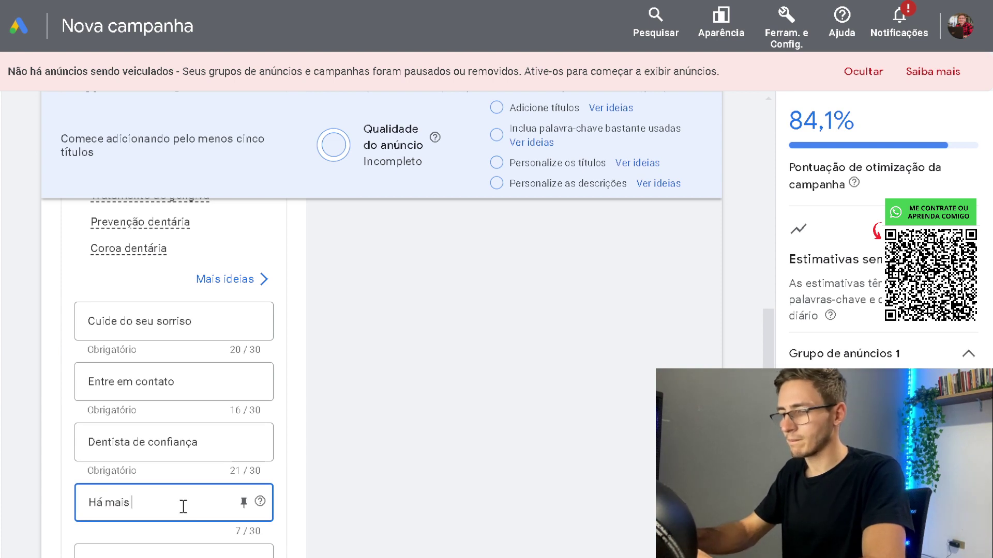
{"action": "type", "text": "de 30 anos no"}
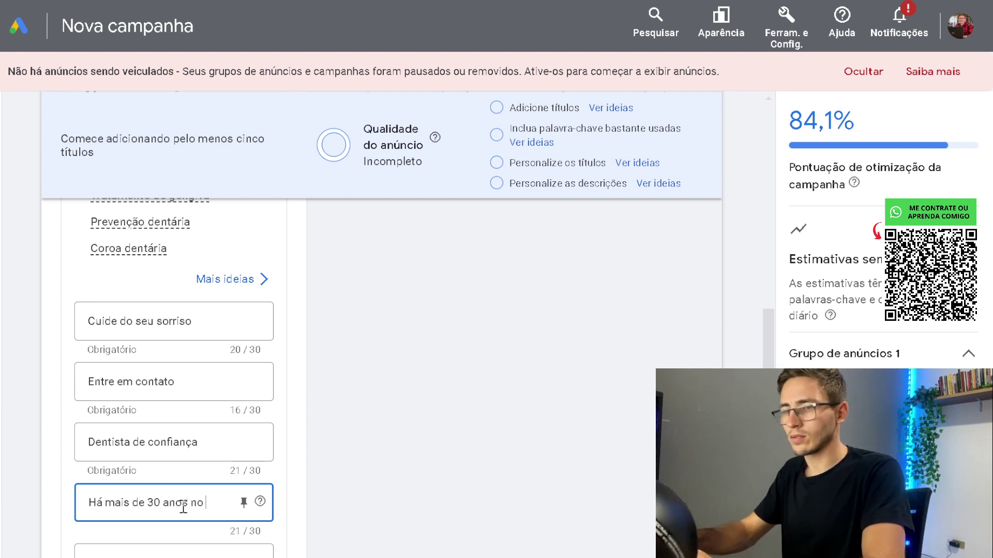
{"action": "type", "text": " mercado"}
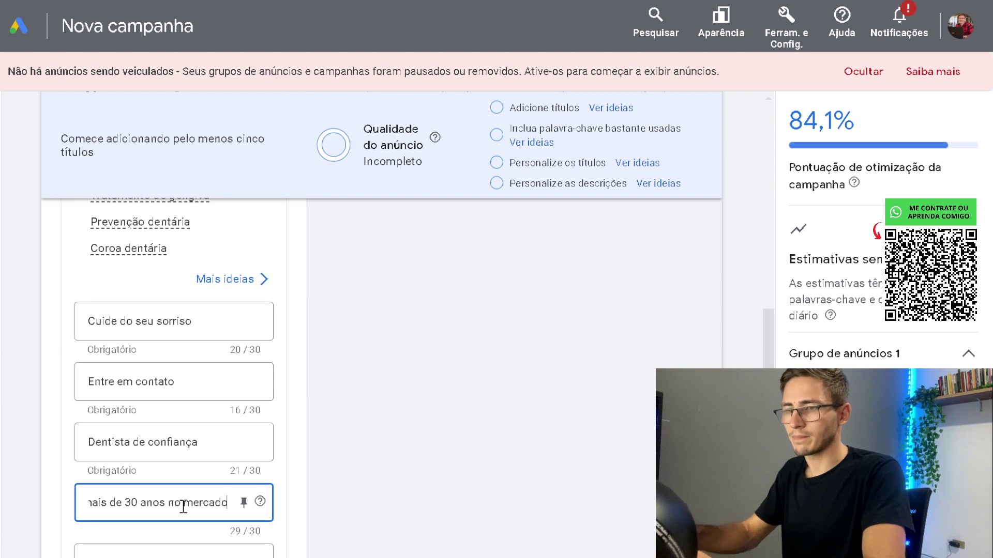
Enter "Faça uma consulta" as the ad's fifth headline.
{"action": "scroll", "coordinate": [183, 507], "scroll_direction": "down", "scroll_amount": 3}
{"action": "left_click", "coordinate": [189, 399]}
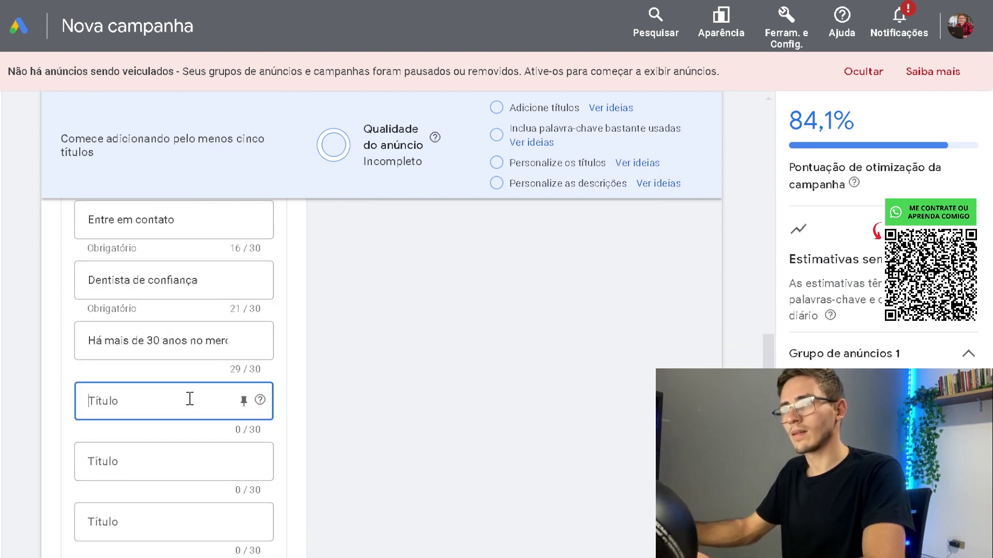
{"action": "type", "text": "Fa"}
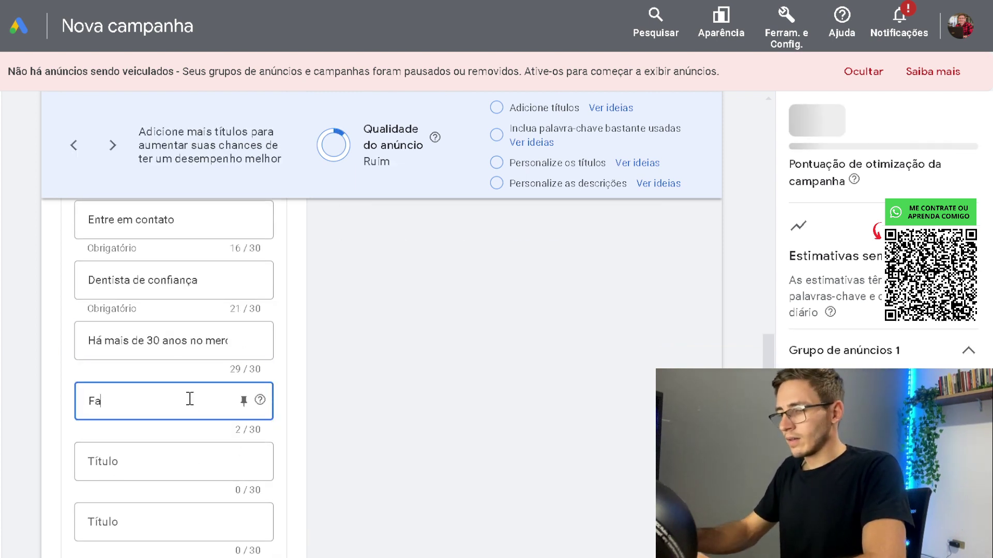
{"action": "type", "text": "ça uma consulta"}
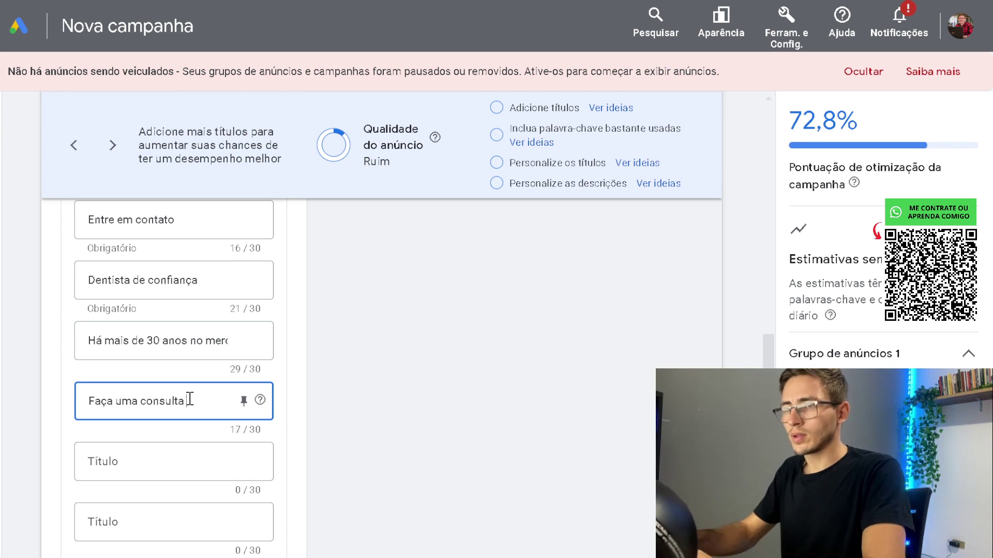
Complete the fifth headline as "Faça uma consulta rápida" and enter "Atendimento personalizado" as the sixth headline.
{"action": "type", "text": " rápida"}
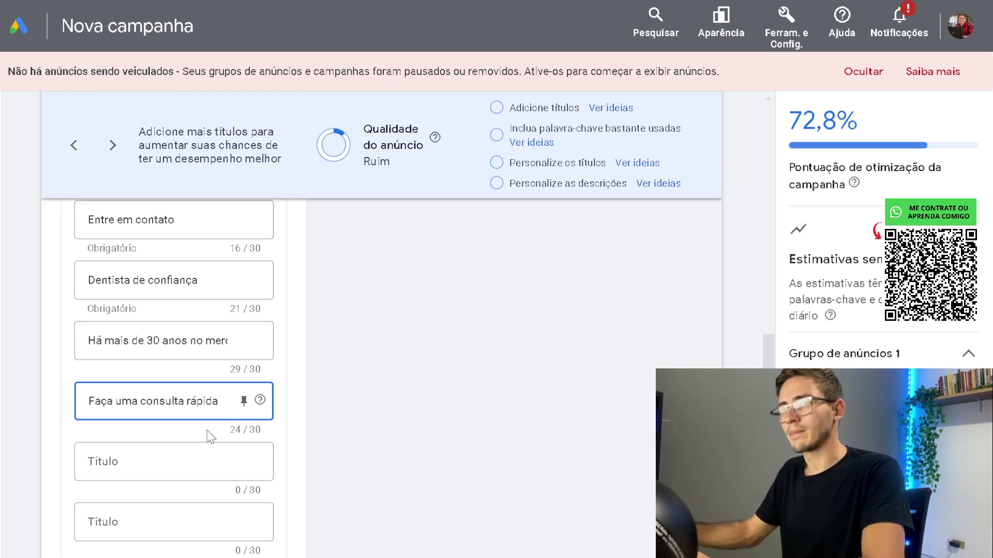
{"action": "left_click", "coordinate": [209, 437]}
{"action": "left_click", "coordinate": [205, 461]}
{"action": "type", "text": "Ate"}
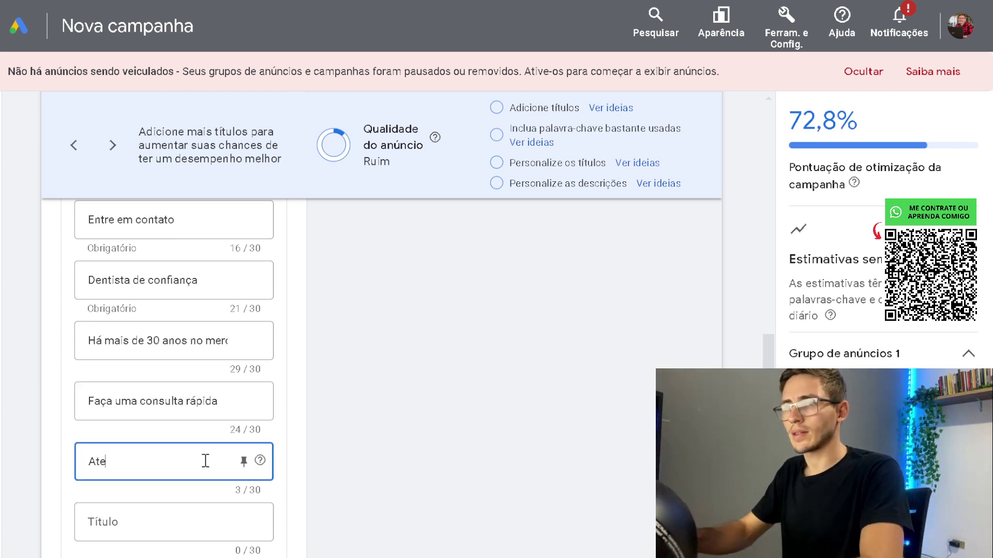
{"action": "type", "text": "ndimento per"}
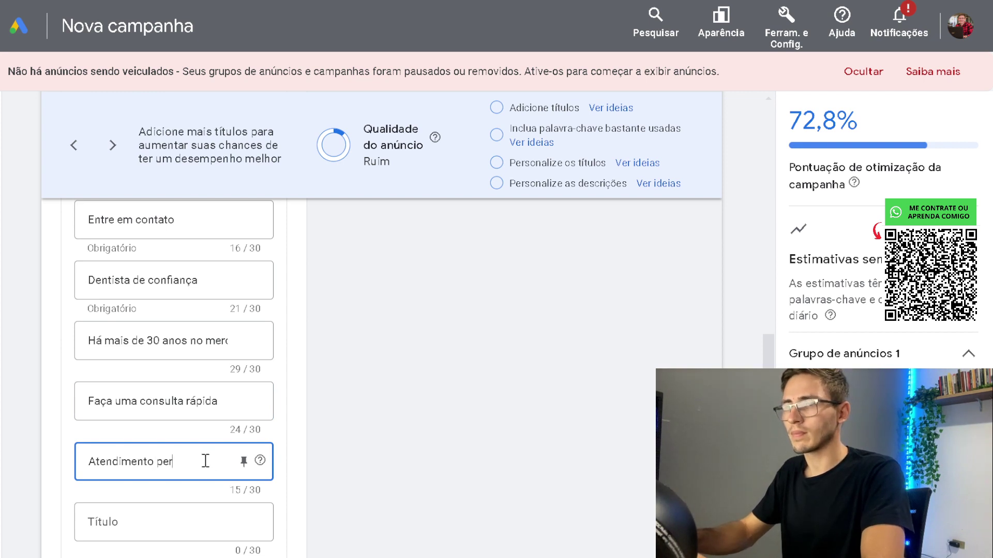
{"action": "type", "text": "sonalizado"}
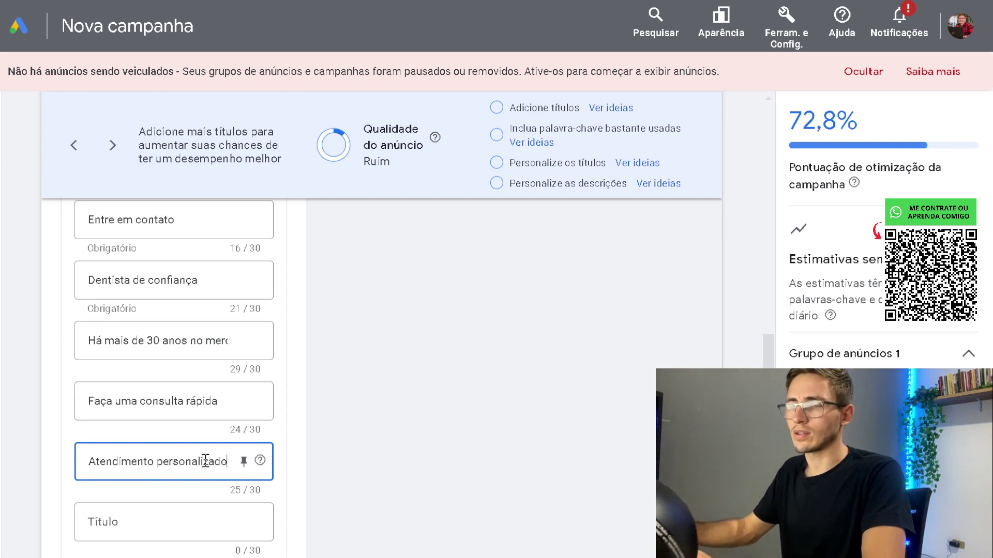
Fill the first description with "Tratamentos odontológicos avançados. Confiança e qualidade em um só lugar." copied from the Google Docs document.
{"action": "scroll", "coordinate": [245, 430], "scroll_direction": "down", "scroll_amount": 5}
{"action": "scroll", "coordinate": [244, 430], "scroll_direction": "down", "scroll_amount": 2}
{"action": "left_click", "coordinate": [200, 365]}
{"action": "key", "text": "alt+Tab"}
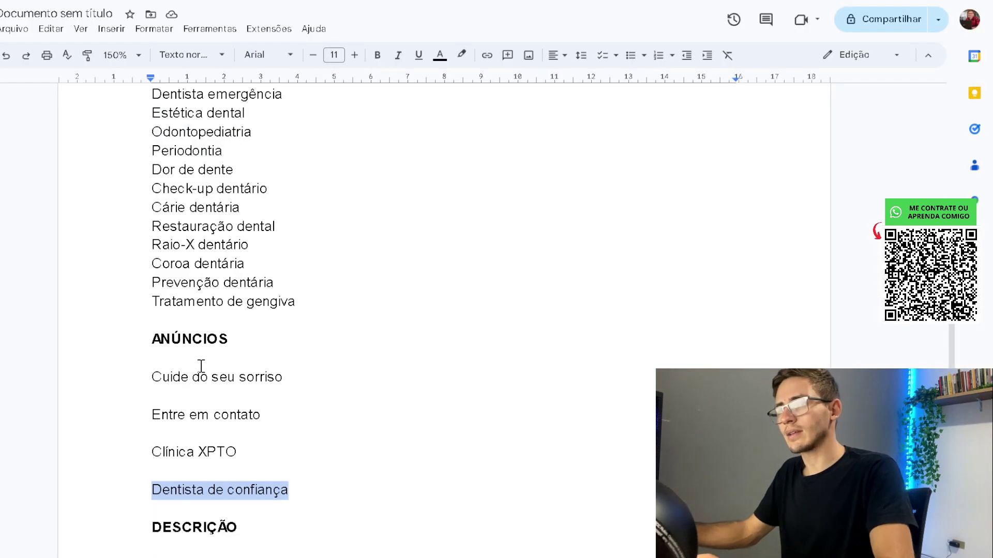
{"action": "scroll", "coordinate": [216, 432], "scroll_direction": "down", "scroll_amount": 2}
{"action": "triple_click", "coordinate": [259, 485]}
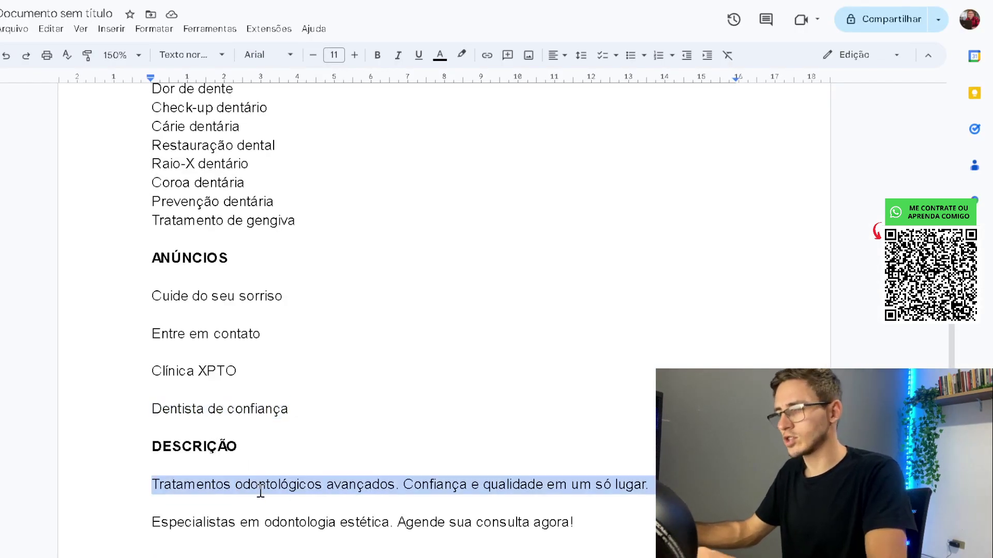
{"action": "key", "text": "ctrl+c"}
{"action": "key", "text": "alt+Tab"}
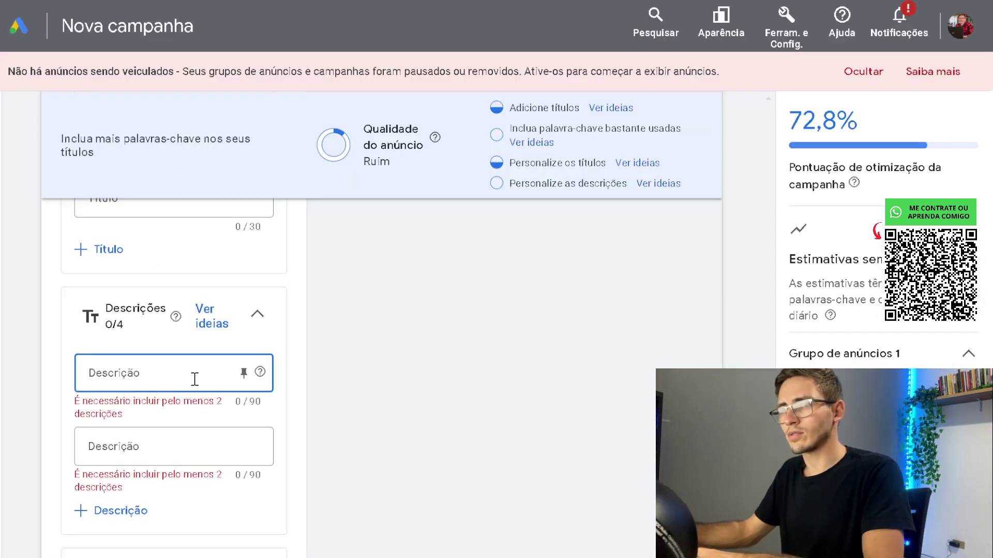
{"action": "key", "text": "ctrl+v"}
Fill the second description with "Especialistas em odontologia estética. Agende sua consulta agora!" copied from the Google Docs document.
{"action": "left_click", "coordinate": [195, 462]}
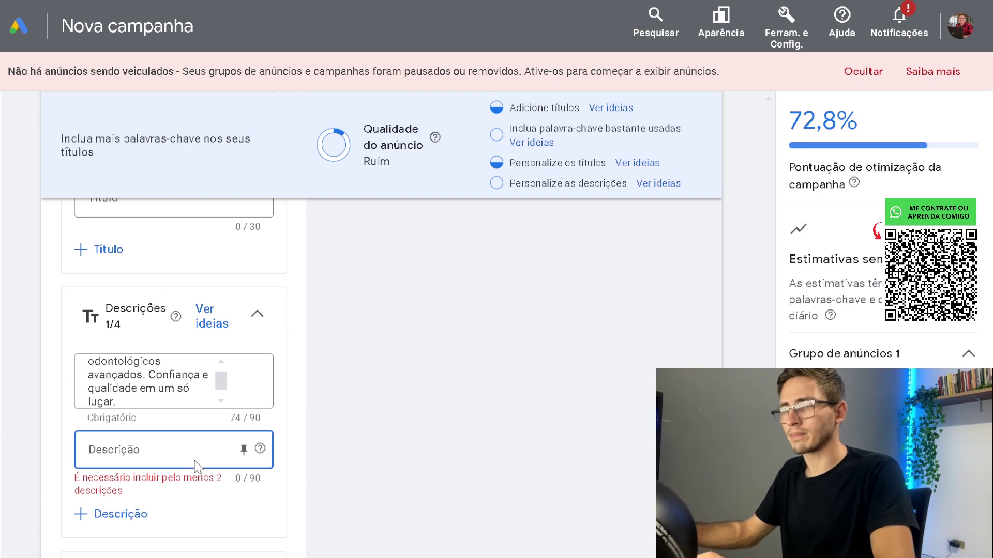
{"action": "key", "text": "alt+Tab"}
{"action": "triple_click", "coordinate": [276, 523]}
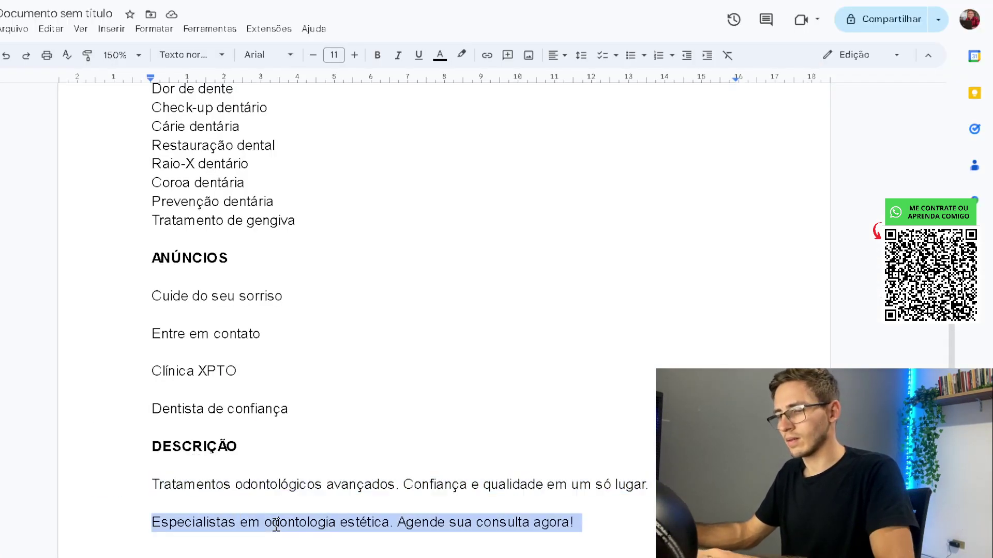
{"action": "key", "text": "ctrl+c"}
{"action": "key", "text": "alt+Tab"}
{"action": "key", "text": "ctrl+v"}
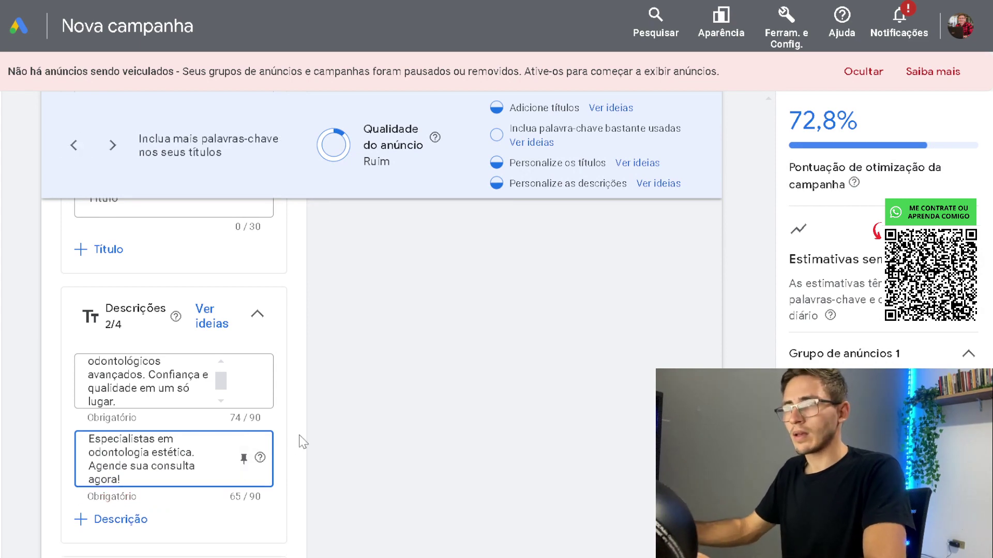
Review the ad's headlines and descriptions and examine its optional assets, including the additional asset types.
{"action": "scroll", "coordinate": [301, 442], "scroll_direction": "up", "scroll_amount": 3}
{"action": "scroll", "coordinate": [301, 442], "scroll_direction": "up", "scroll_amount": 8}
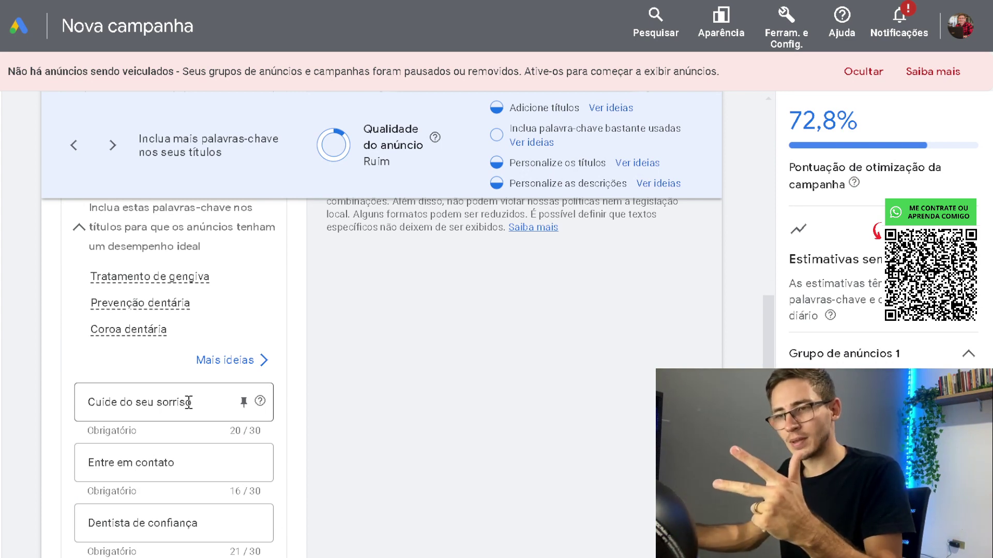
{"action": "scroll", "coordinate": [191, 408], "scroll_direction": "down", "scroll_amount": 2}
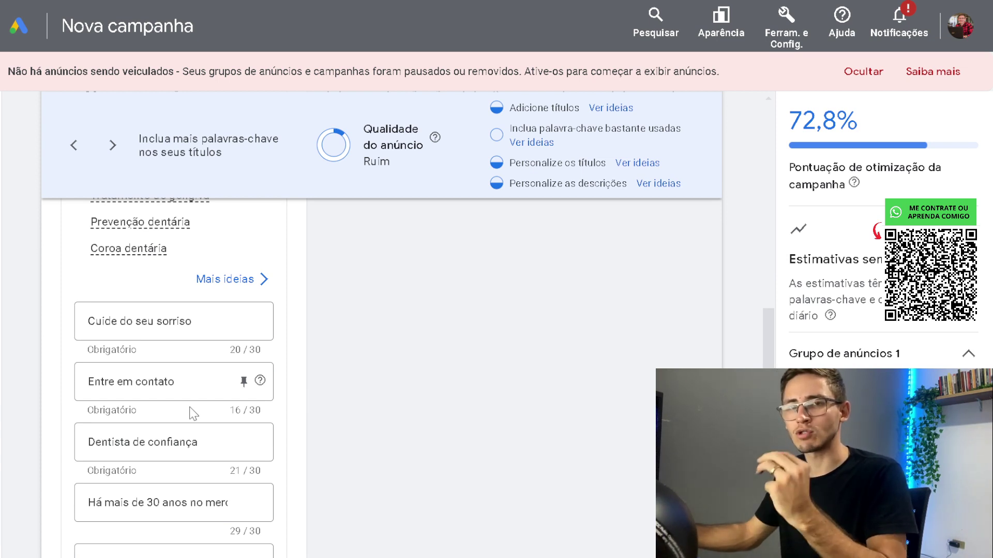
{"action": "scroll", "coordinate": [279, 408], "scroll_direction": "down", "scroll_amount": 8}
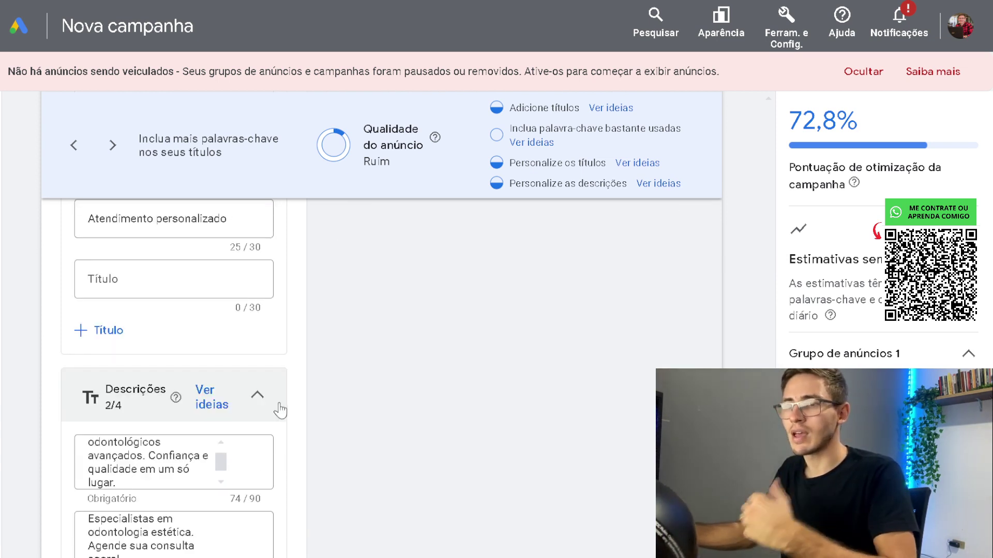
{"action": "scroll", "coordinate": [279, 411], "scroll_direction": "down", "scroll_amount": 2}
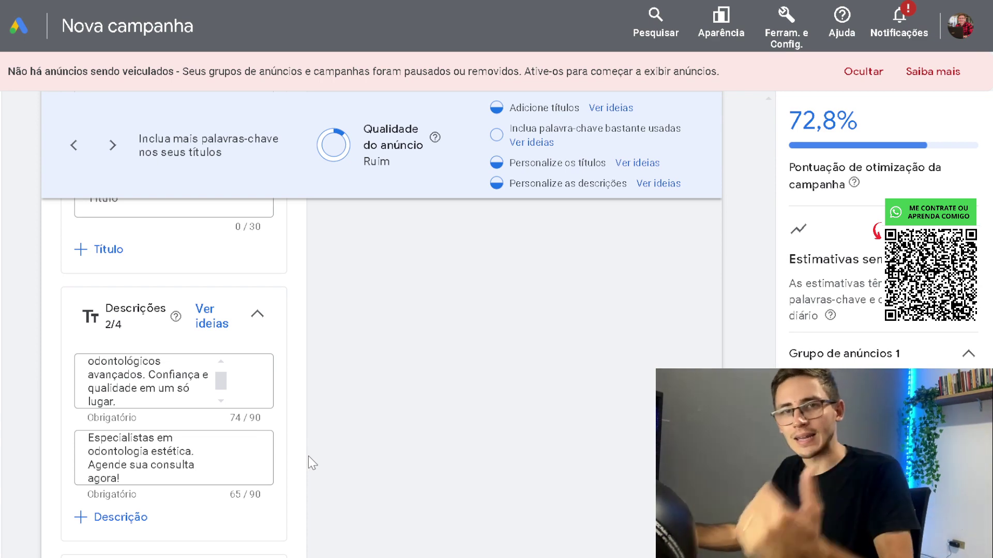
{"action": "scroll", "coordinate": [308, 456], "scroll_direction": "down", "scroll_amount": 7}
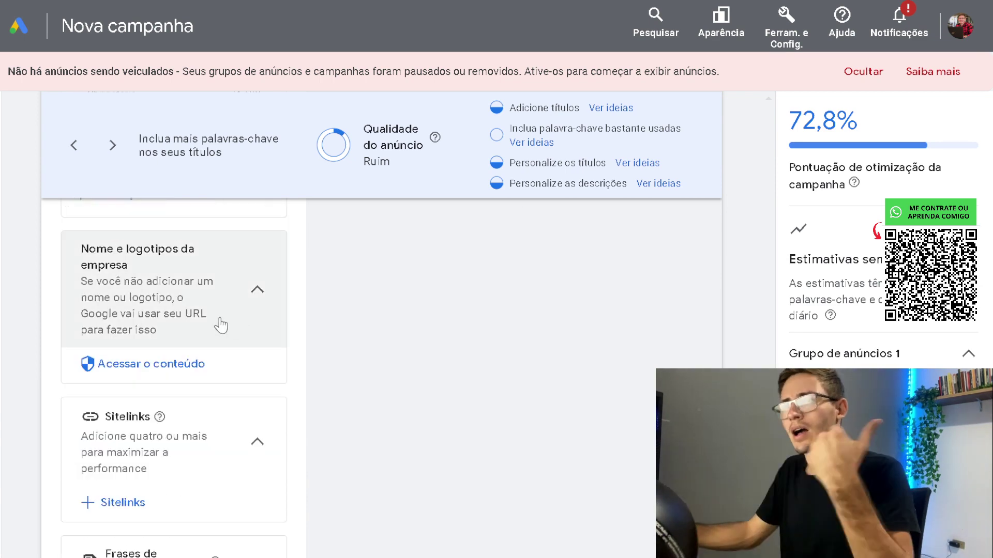
{"action": "scroll", "coordinate": [202, 383], "scroll_direction": "down", "scroll_amount": 5}
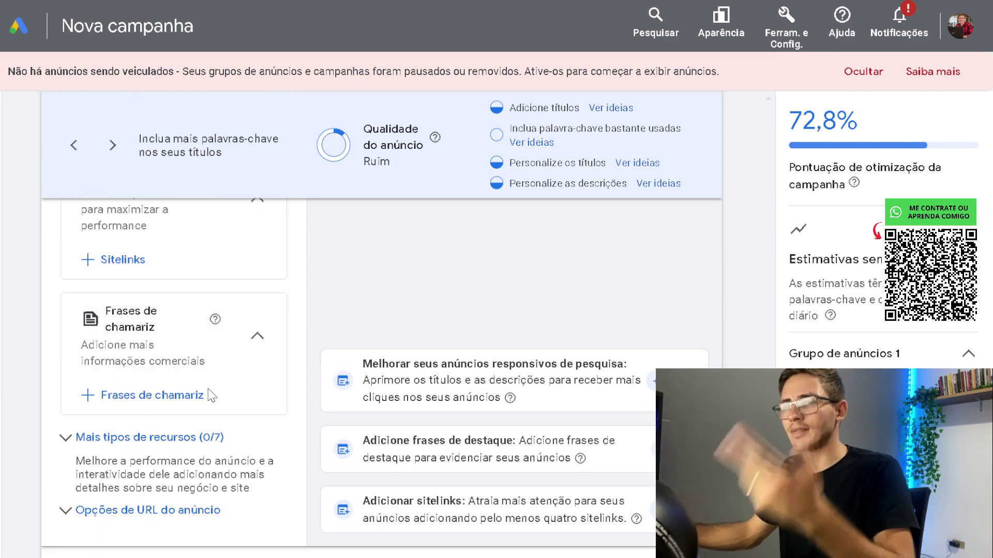
{"action": "left_click", "coordinate": [206, 439]}
{"action": "scroll", "coordinate": [238, 406], "scroll_direction": "down", "scroll_amount": 8}
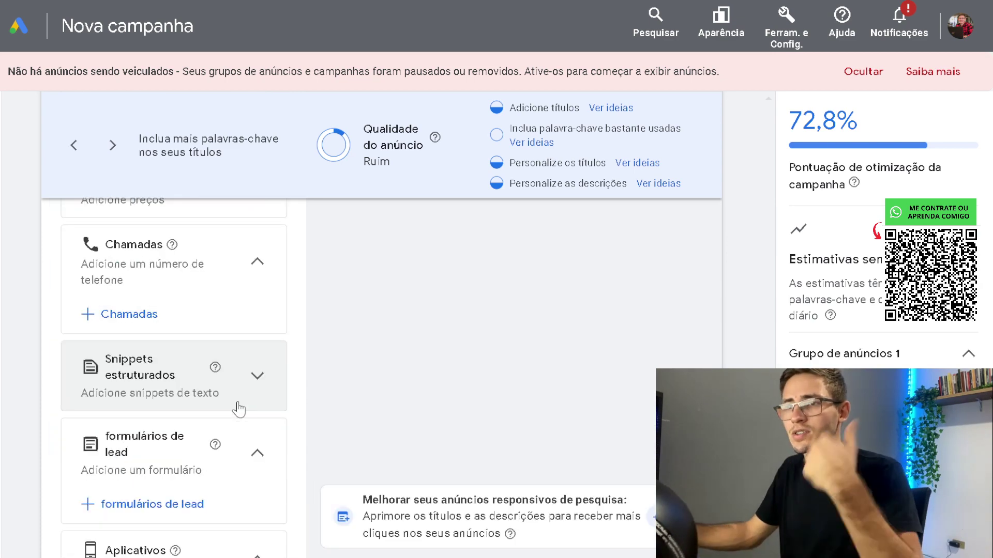
{"action": "scroll", "coordinate": [238, 409], "scroll_direction": "down", "scroll_amount": 5}
{"action": "scroll", "coordinate": [239, 409], "scroll_direction": "up", "scroll_amount": 3}
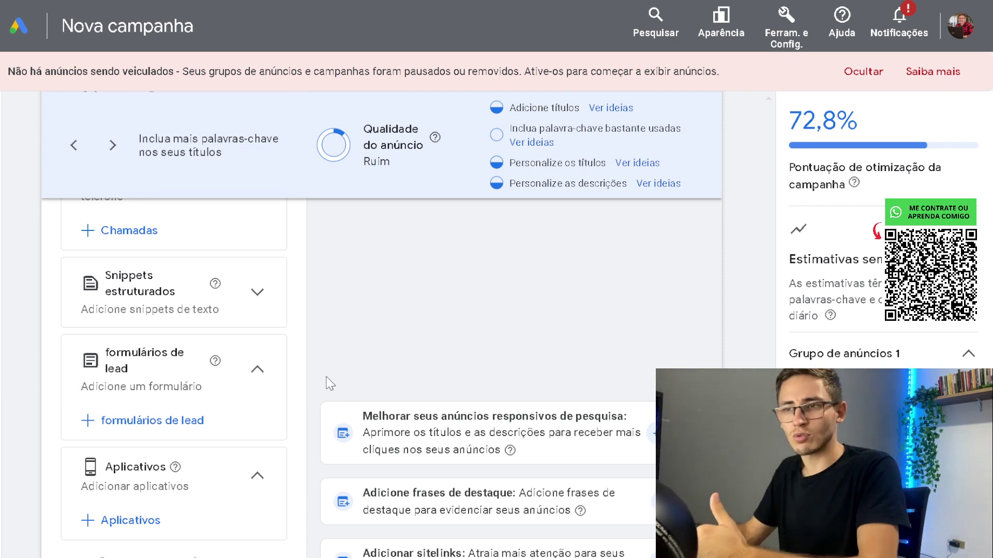
Advance from the ad setup to the campaign's budget stage and dismiss the identity confirmation request.
{"action": "scroll", "coordinate": [327, 384], "scroll_direction": "down", "scroll_amount": 3}
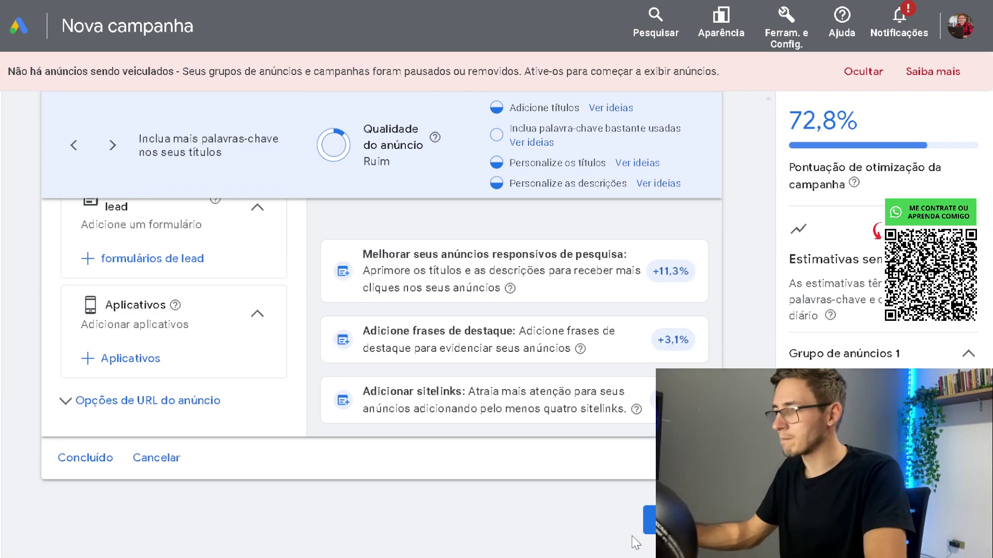
{"action": "scroll", "coordinate": [528, 360], "scroll_direction": "down", "scroll_amount": 5}
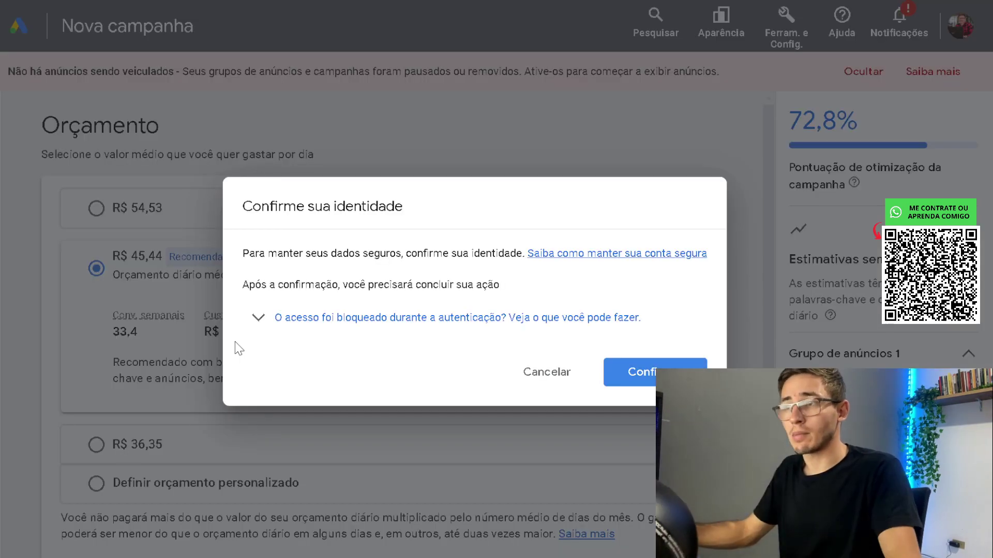
{"action": "left_click", "coordinate": [561, 382]}
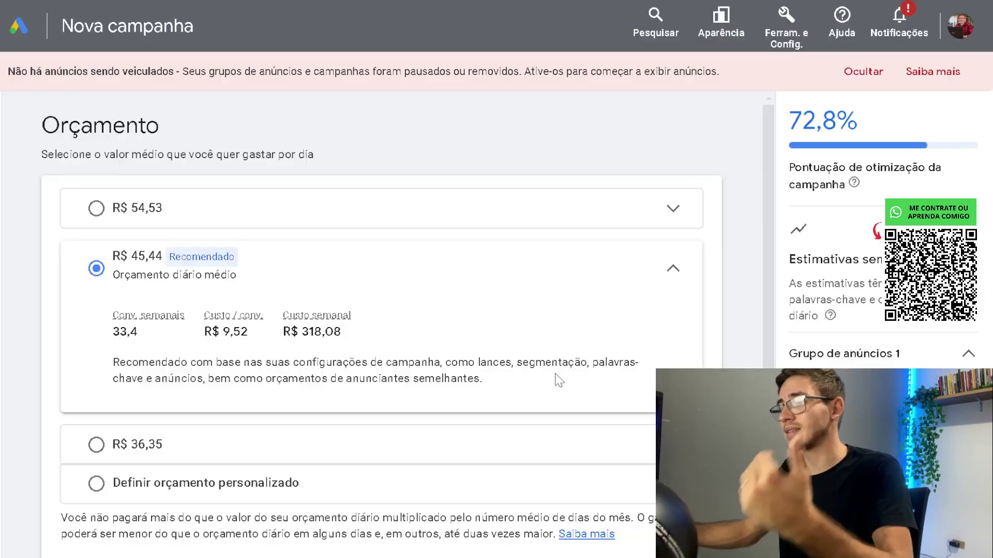
Define a custom average daily budget of R$ 20 for the campaign.
{"action": "left_click", "coordinate": [254, 484]}
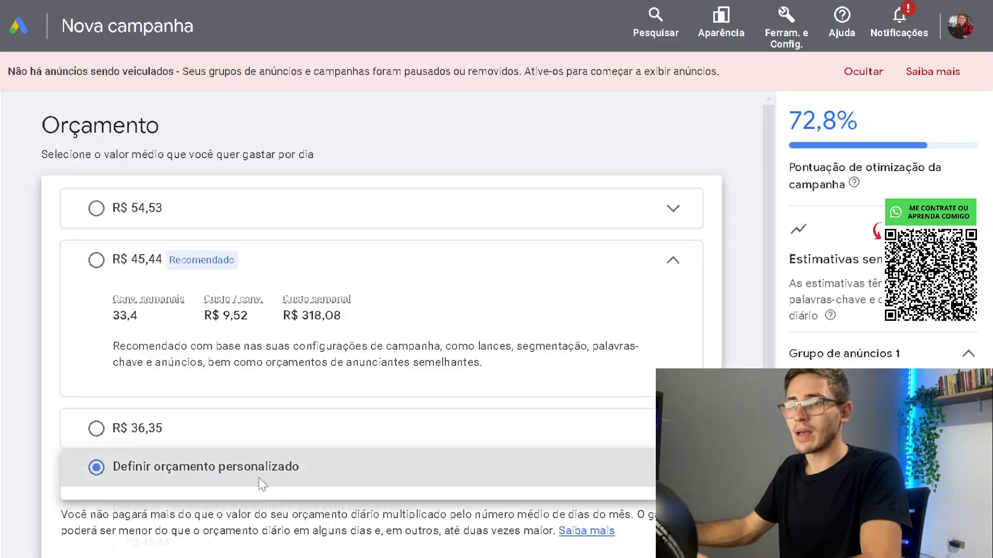
{"action": "double_click", "coordinate": [177, 417]}
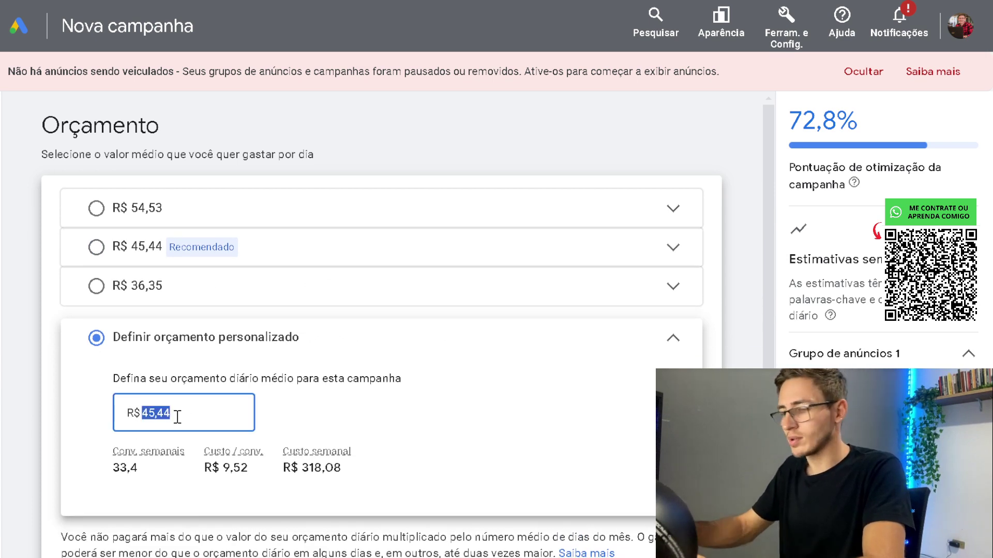
{"action": "type", "text": "20"}
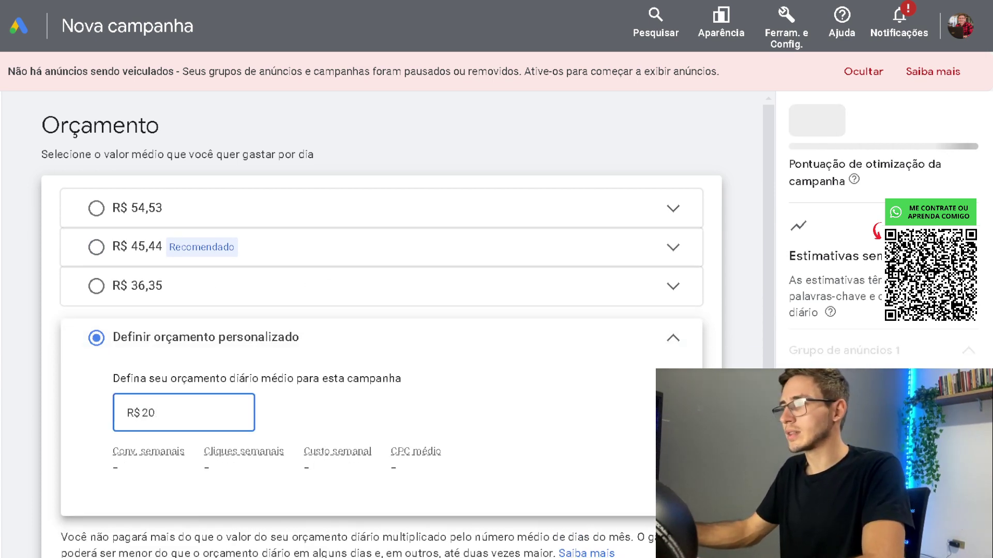
{"action": "key", "text": "Tab"}
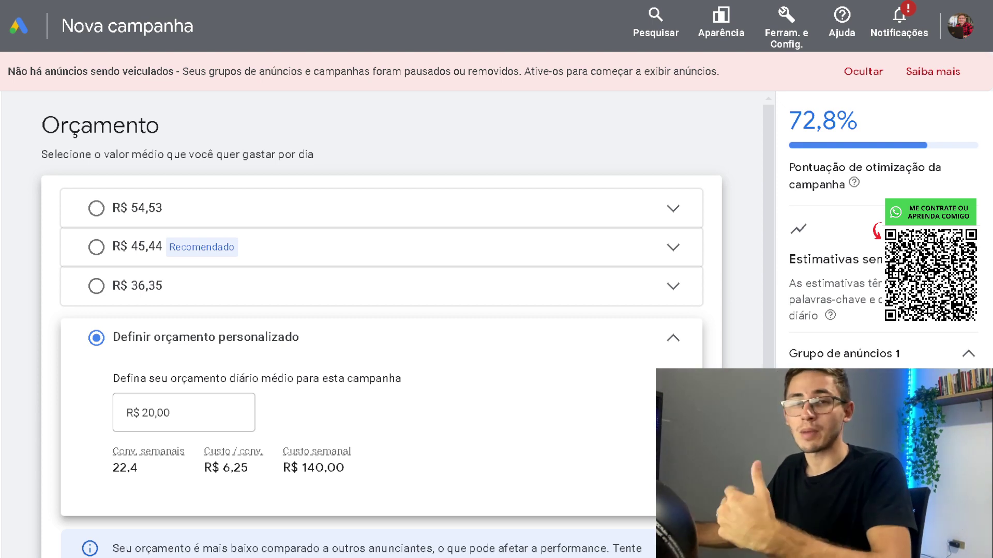
Continue from the budget to the campaign's final review and cancel the identity confirmation.
{"action": "scroll", "coordinate": [381, 311], "scroll_direction": "down", "scroll_amount": 3}
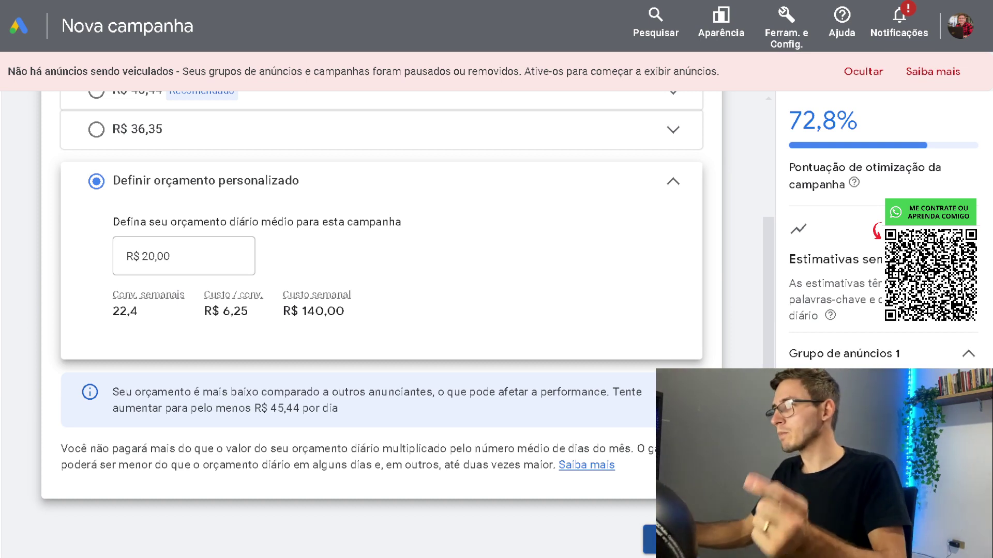
{"action": "left_click", "coordinate": [669, 540]}
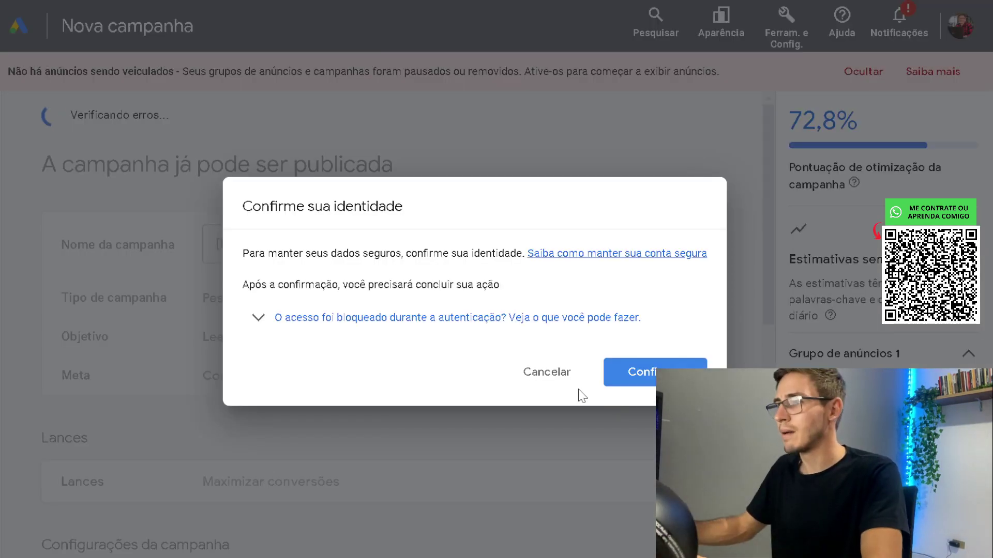
{"action": "left_click", "coordinate": [551, 371]}
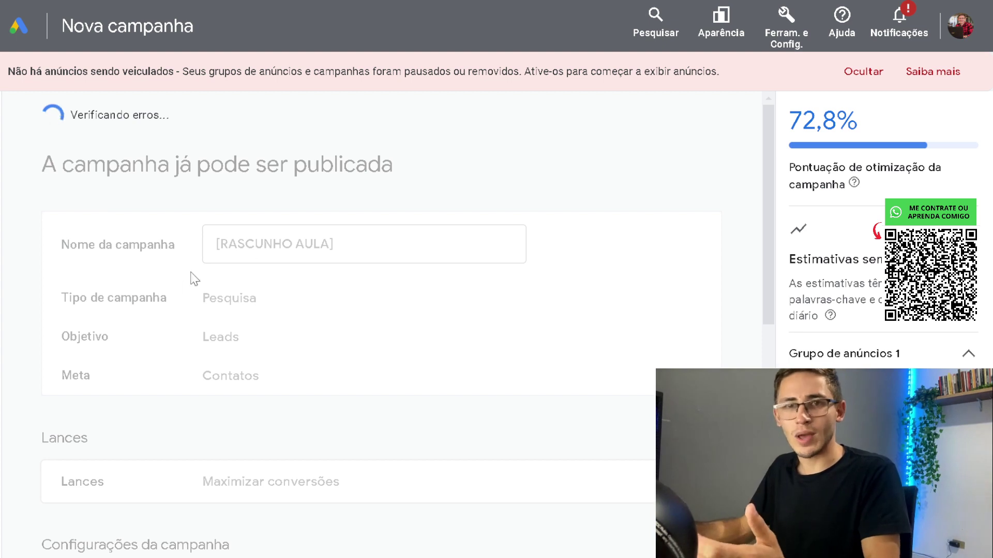